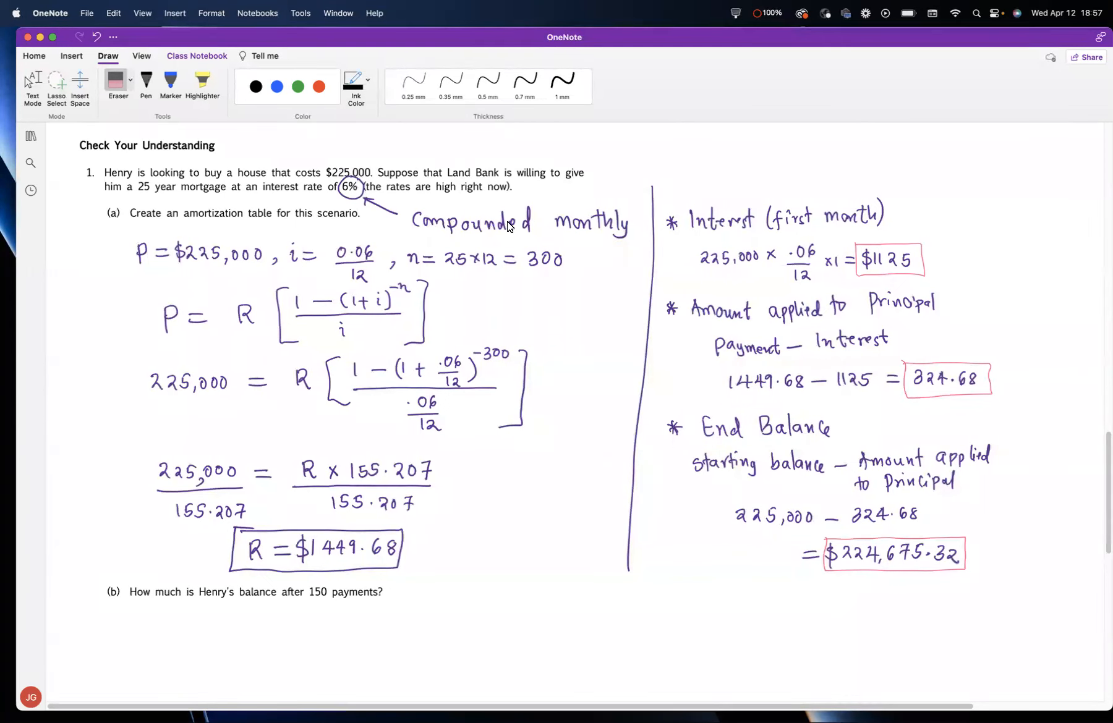
- Mark the given values with the blue 1.2 mm marker: underline compounded monthly, P, 25 and 300, and circle 0.06/12 and 12
click(171, 78)
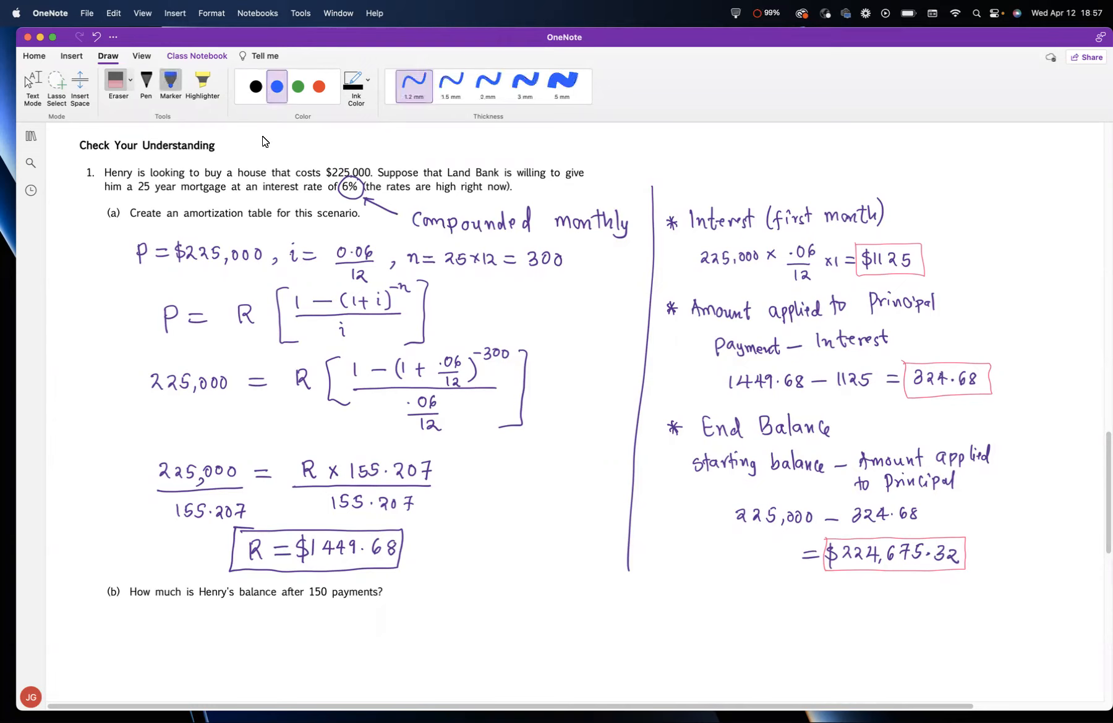
drag(418, 232, 628, 233)
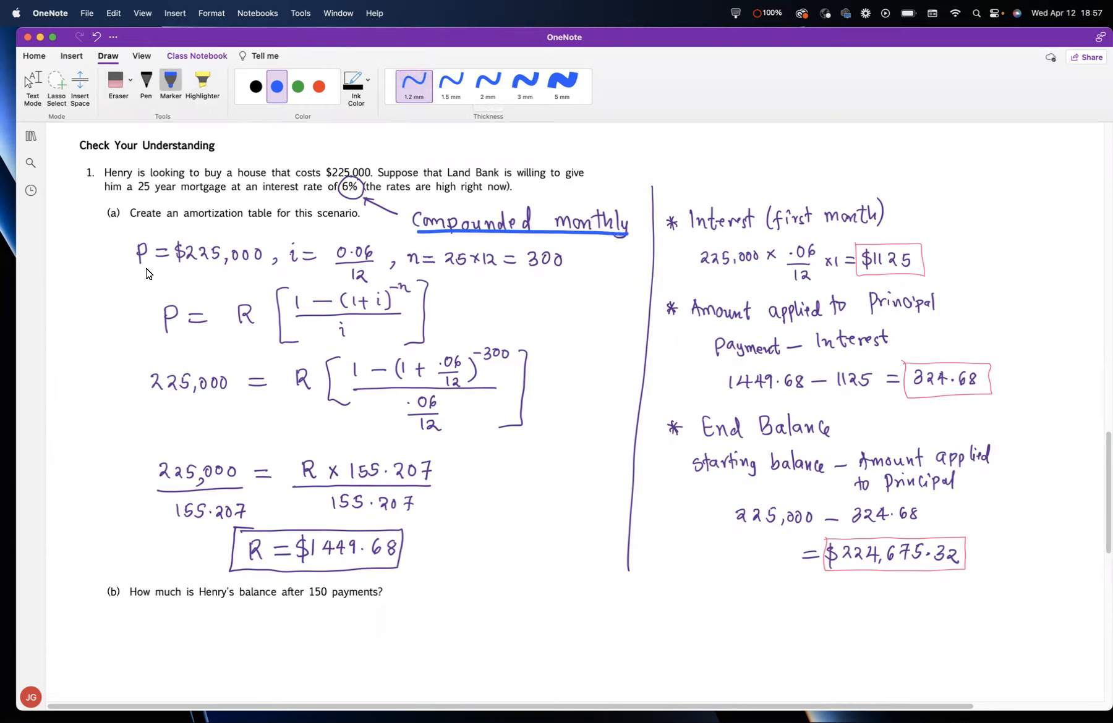
drag(144, 269, 251, 268)
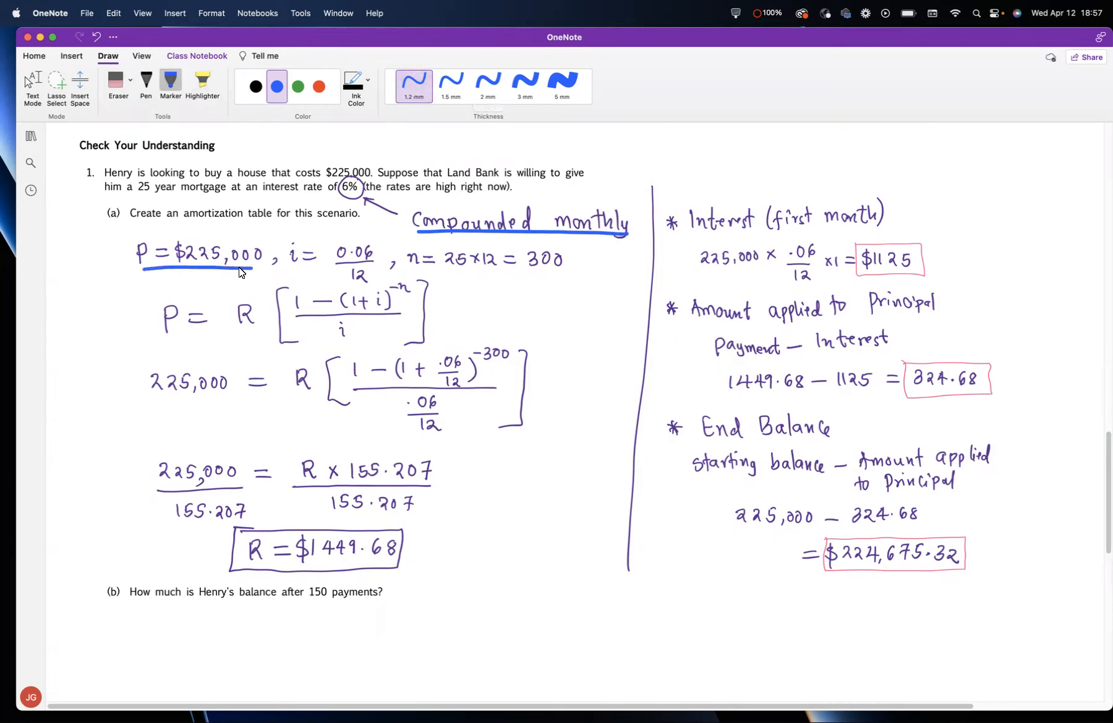
click(329, 272)
drag(355, 228, 326, 252)
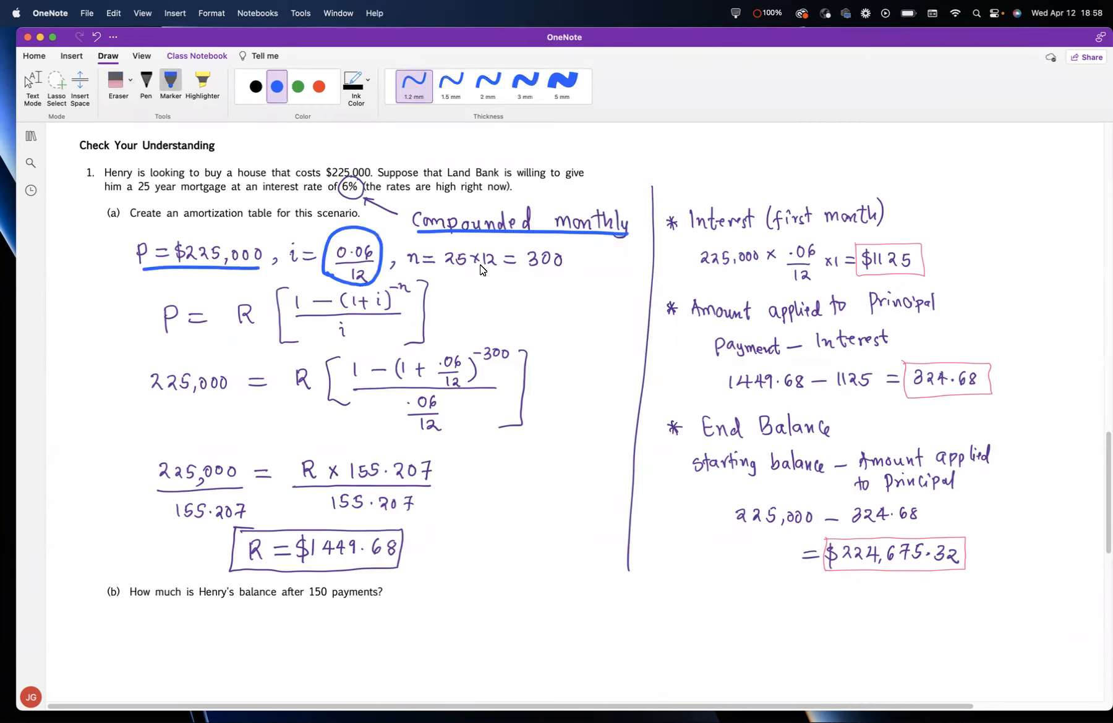
drag(482, 265, 562, 267)
- Annotate the payment derivation in blue: arrows at the formula and R = $1449.68, a bracket under the substituted term, a circle around 155.207
drag(439, 313, 535, 311)
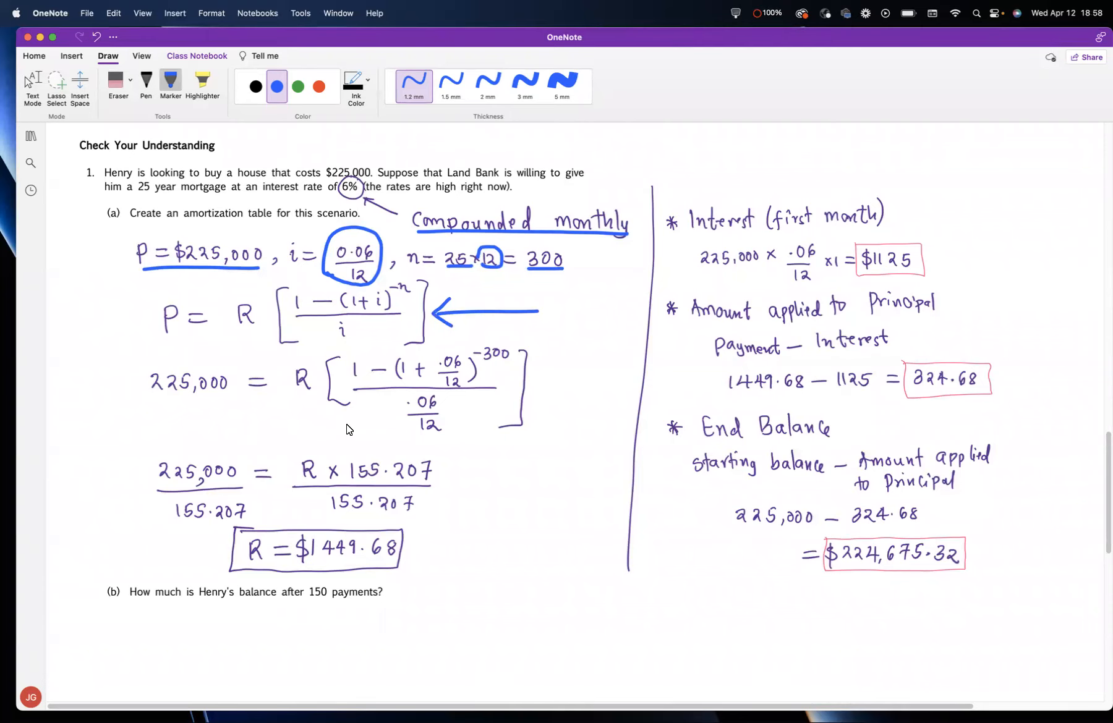
mouse_move(337, 420)
mouse_down()
mouse_move(433, 436)
mouse_move(533, 436)
mouse_up()
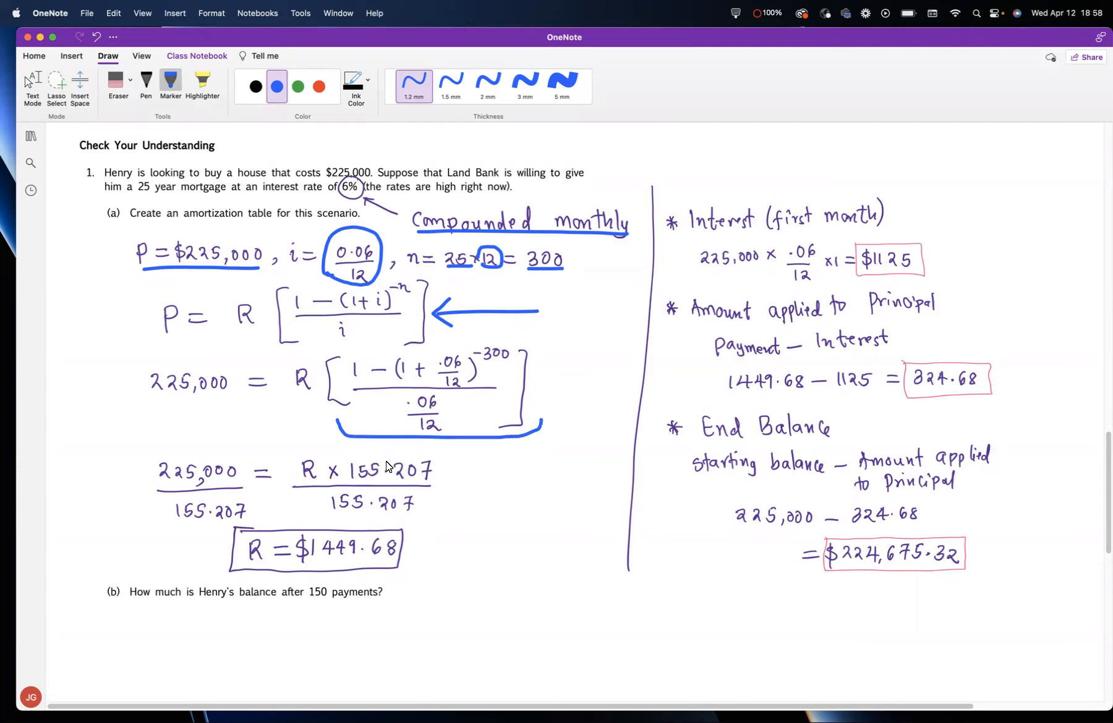
drag(442, 458, 373, 454)
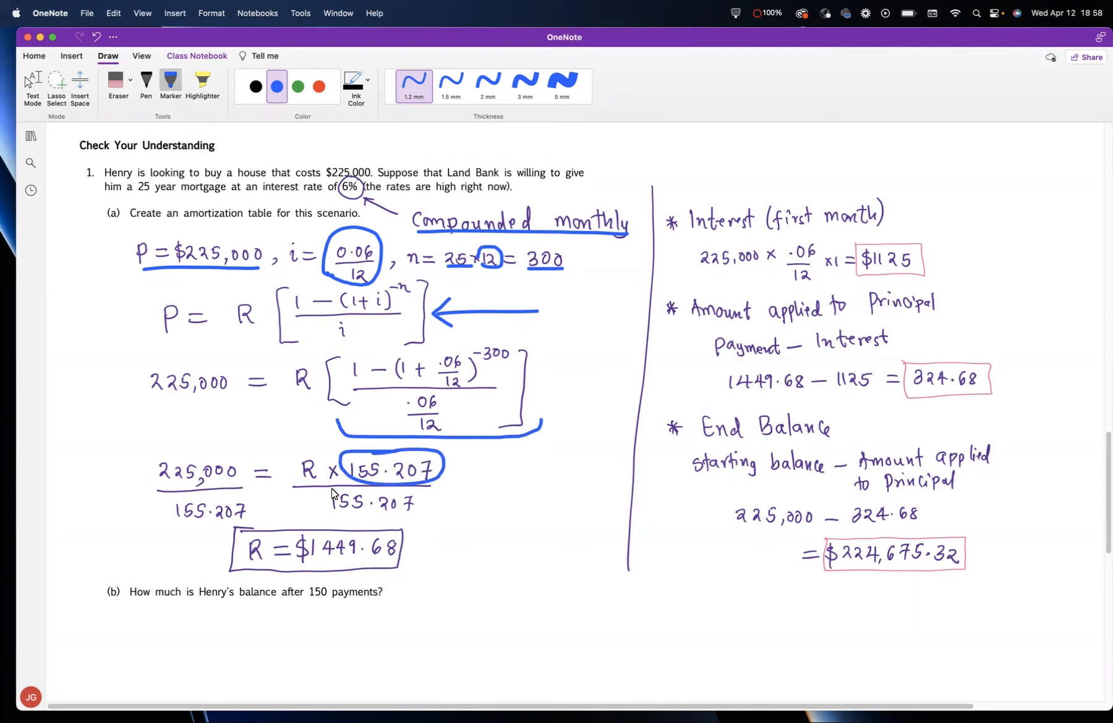
drag(403, 543, 514, 528)
drag(402, 544, 423, 556)
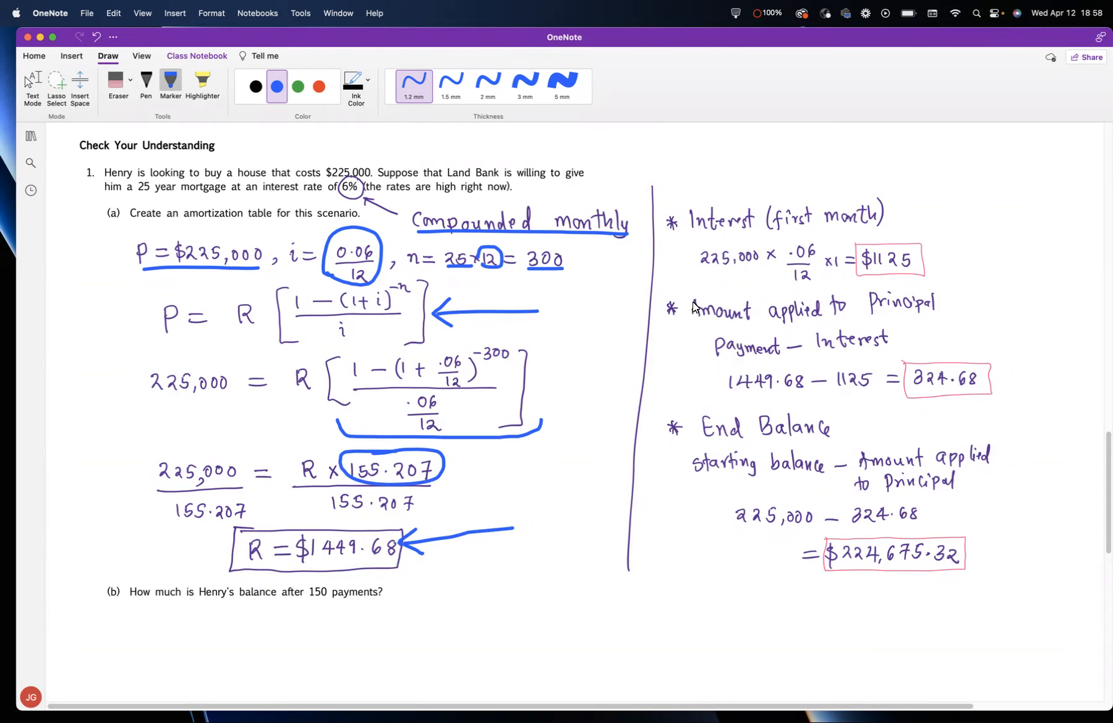
- Annotate the first-month interest calculation with blue underlines beneath 225,000 and 1, and arrows at the heading and the $1125 result
scroll(694, 306, right, 3)
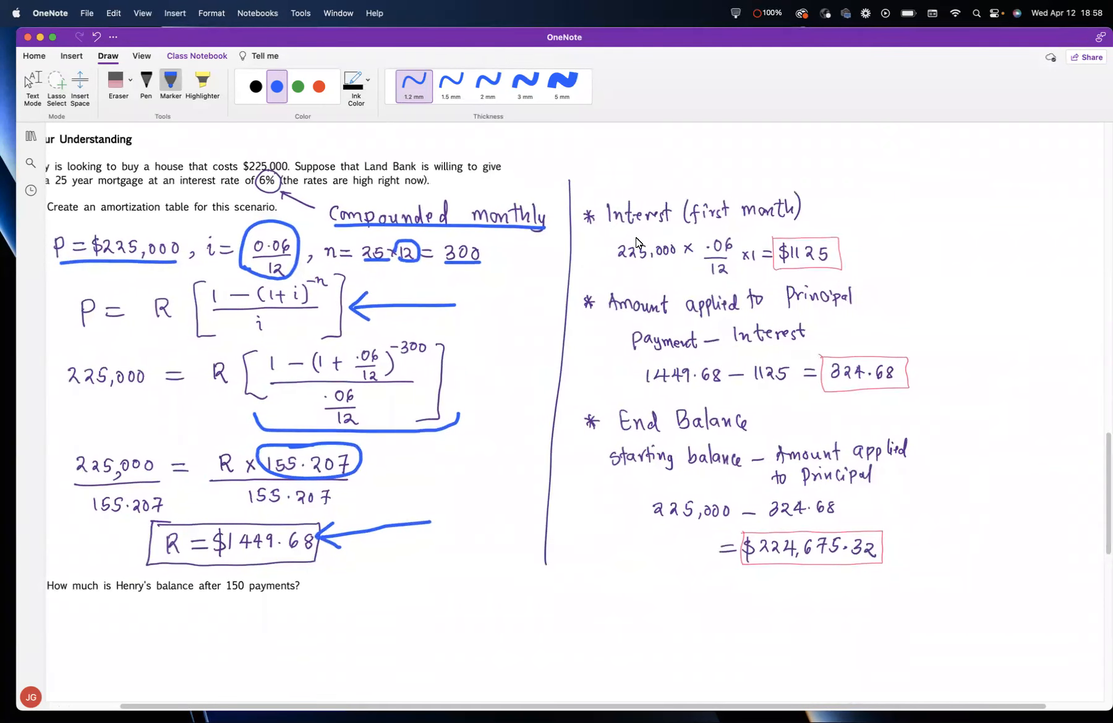
mouse_move(805, 205)
mouse_down()
mouse_move(839, 204)
mouse_move(810, 214)
mouse_up()
drag(618, 261, 685, 263)
drag(749, 266, 758, 265)
drag(843, 251, 920, 243)
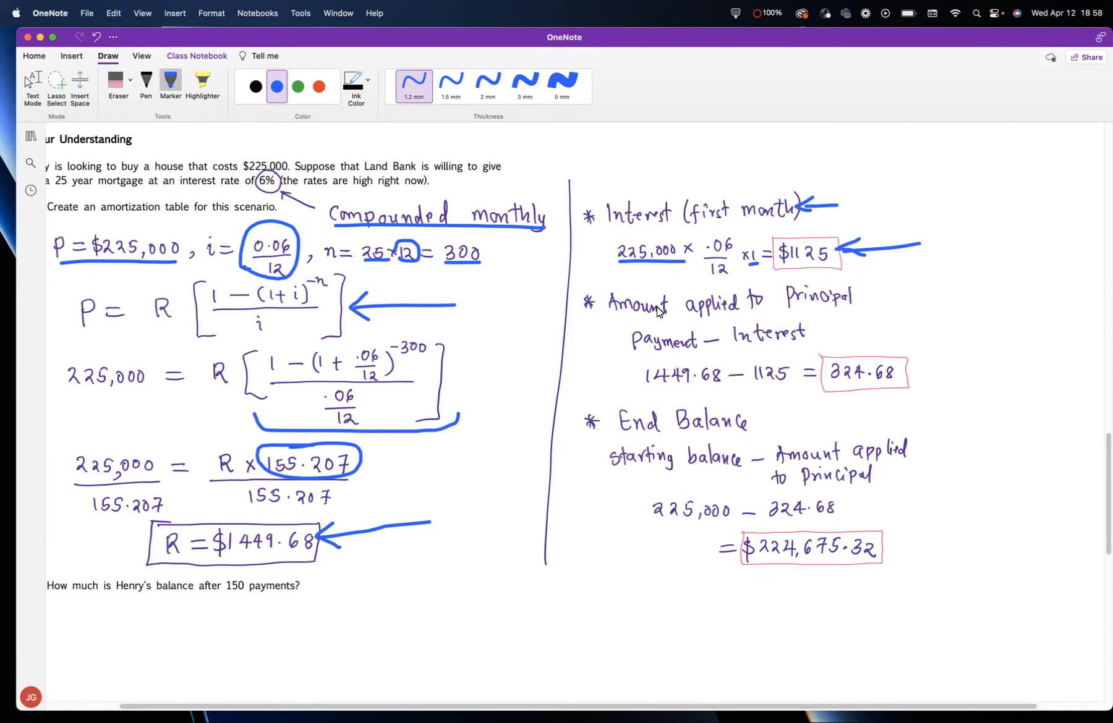
- Annotate the amount applied to principal in blue: underline Principal and Payment, circle Interest, and draw an arrow to 324.68
drag(766, 308, 872, 307)
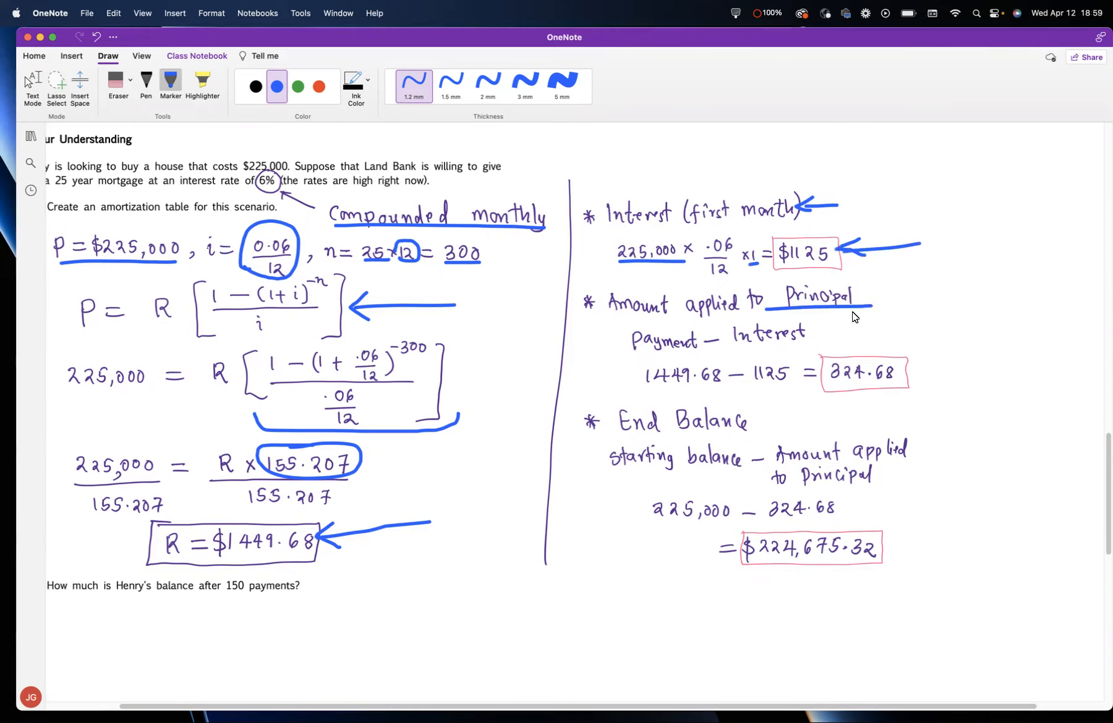
scroll(760, 312, down, 2)
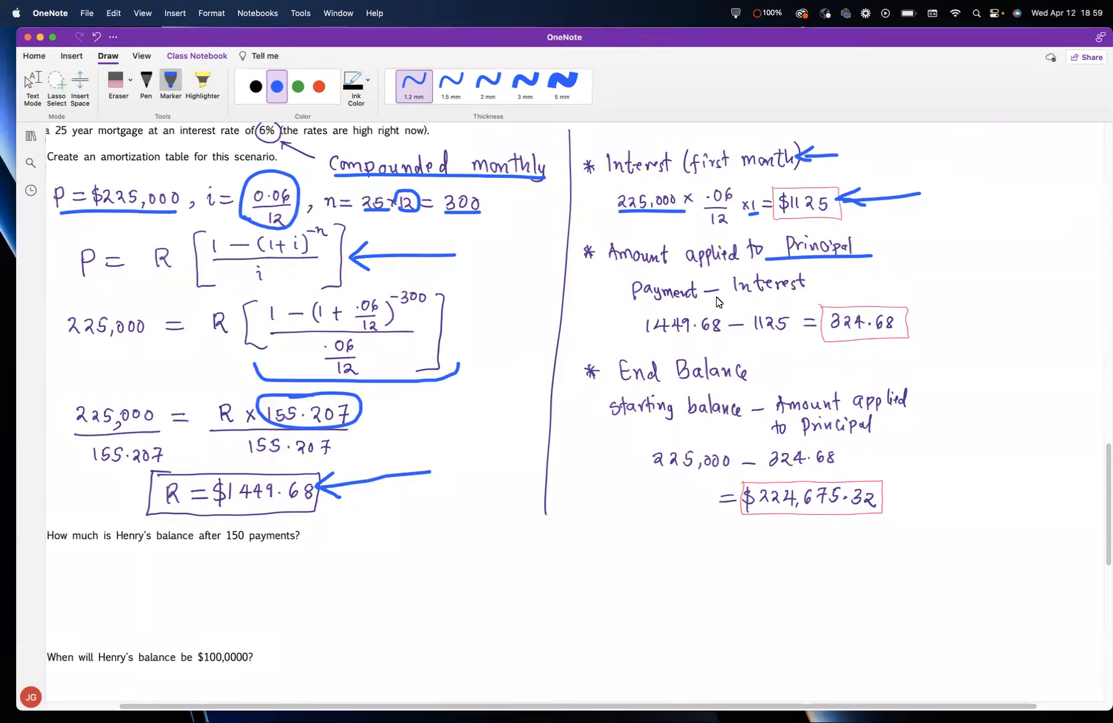
mouse_move(733, 297)
mouse_down()
mouse_move(841, 289)
mouse_move(741, 274)
mouse_up()
drag(640, 299, 696, 297)
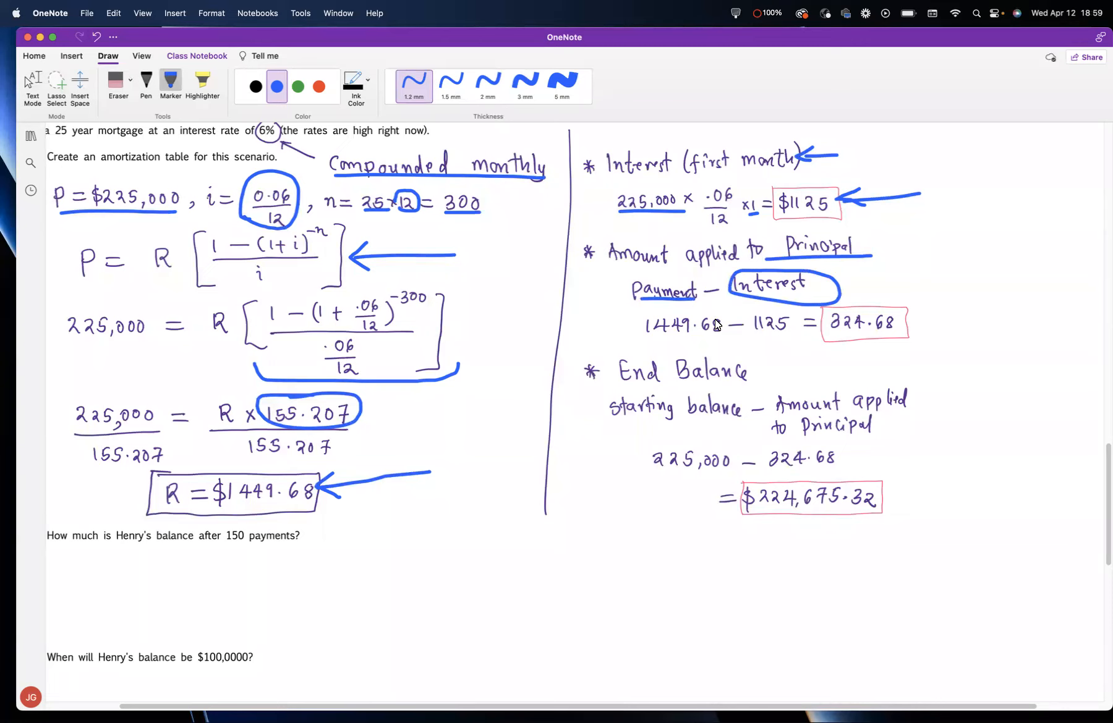
mouse_move(906, 314)
mouse_down()
mouse_move(957, 296)
mouse_move(911, 316)
mouse_up()
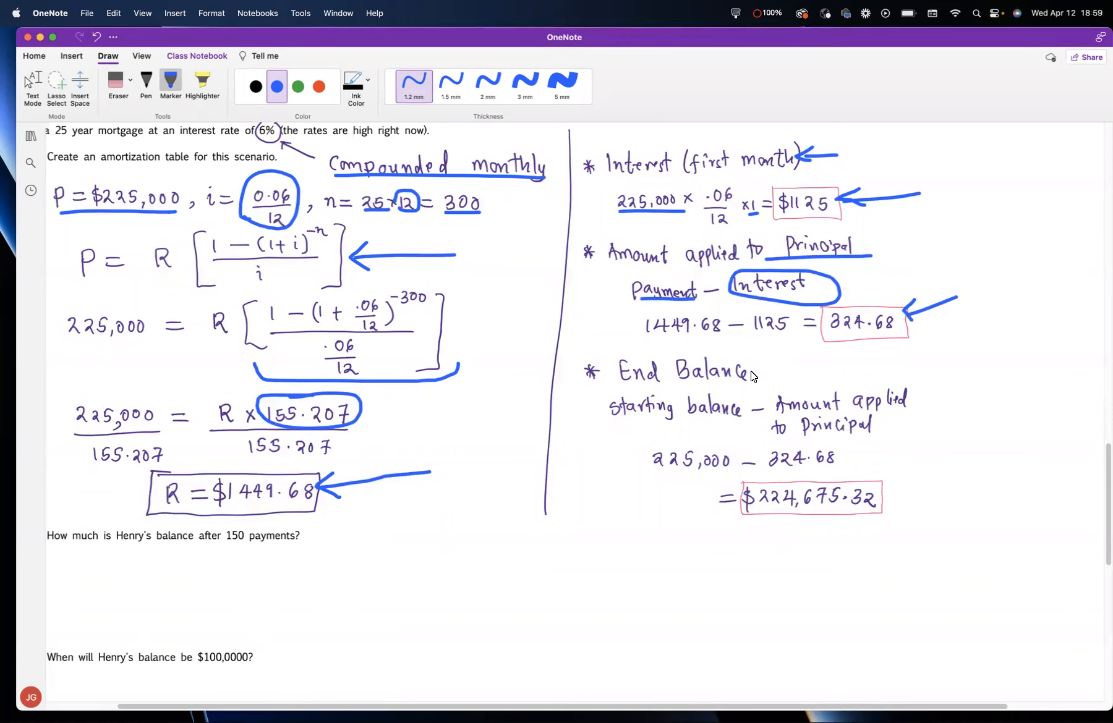
- Annotate the End Balance section in blue: box Starting balance and underline Principal and the subtraction 225,000 − 324.68
mouse_move(608, 420)
mouse_down()
mouse_move(747, 427)
mouse_move(598, 388)
mouse_move(598, 423)
mouse_up()
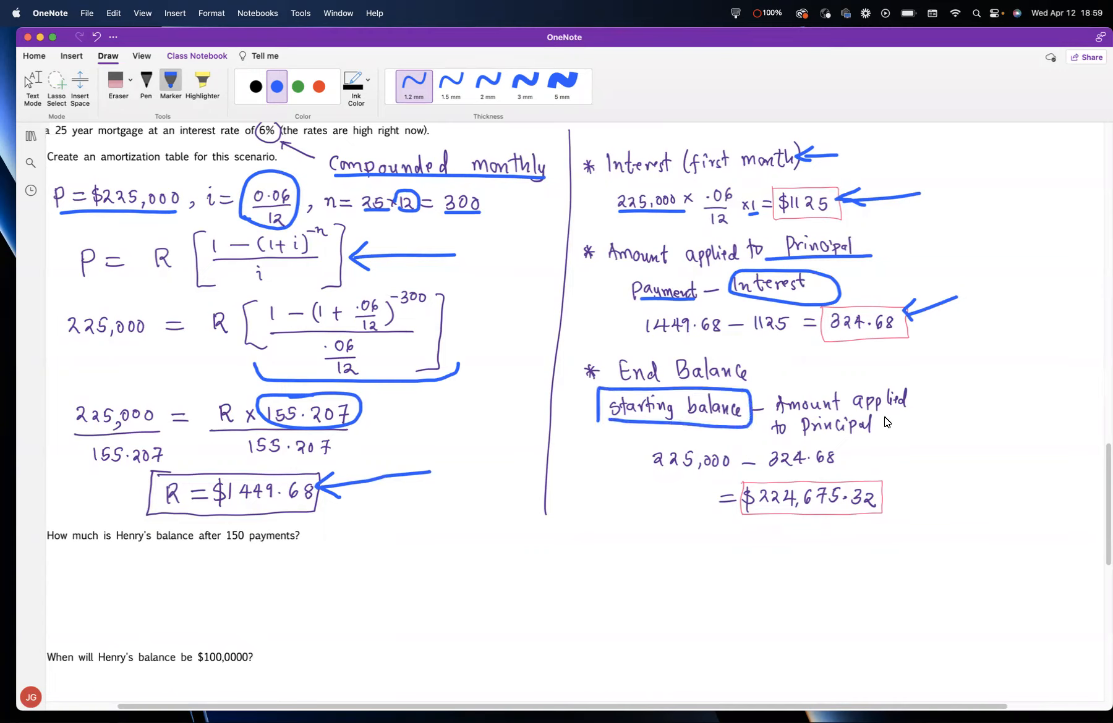
drag(816, 438, 923, 431)
drag(671, 470, 755, 470)
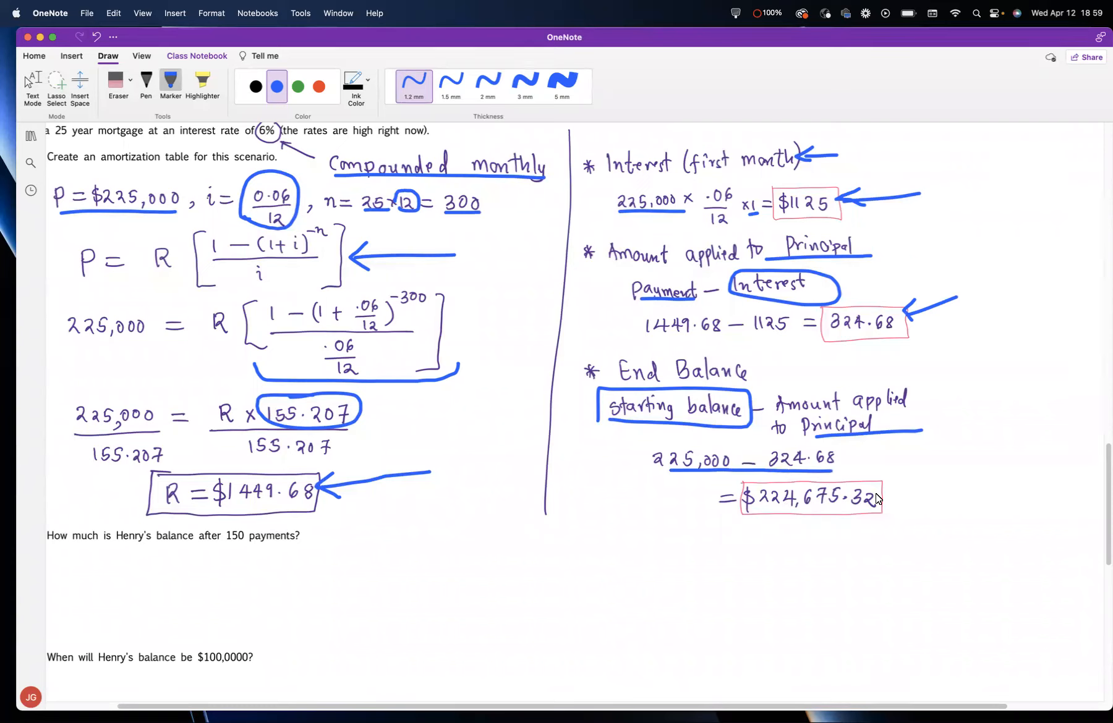
- Erase the blue arrows, the bracket, and the circles around 0.06/12 and 155.207 from the payment derivation
scroll(645, 313, up, 1)
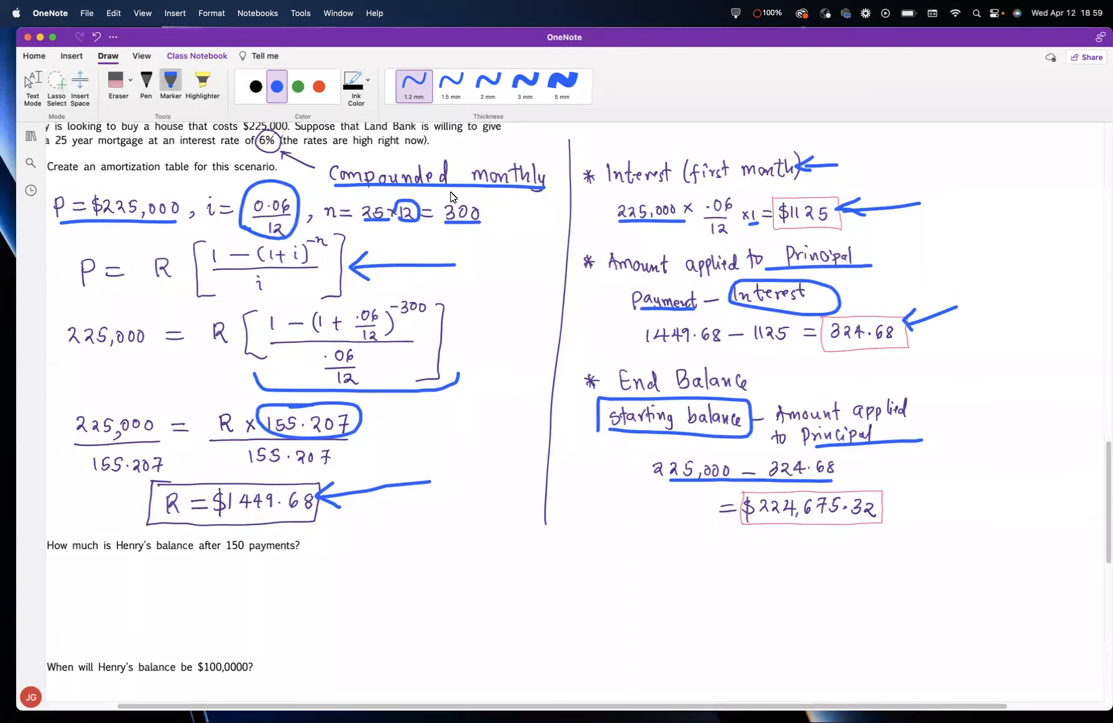
click(118, 78)
drag(435, 266, 399, 266)
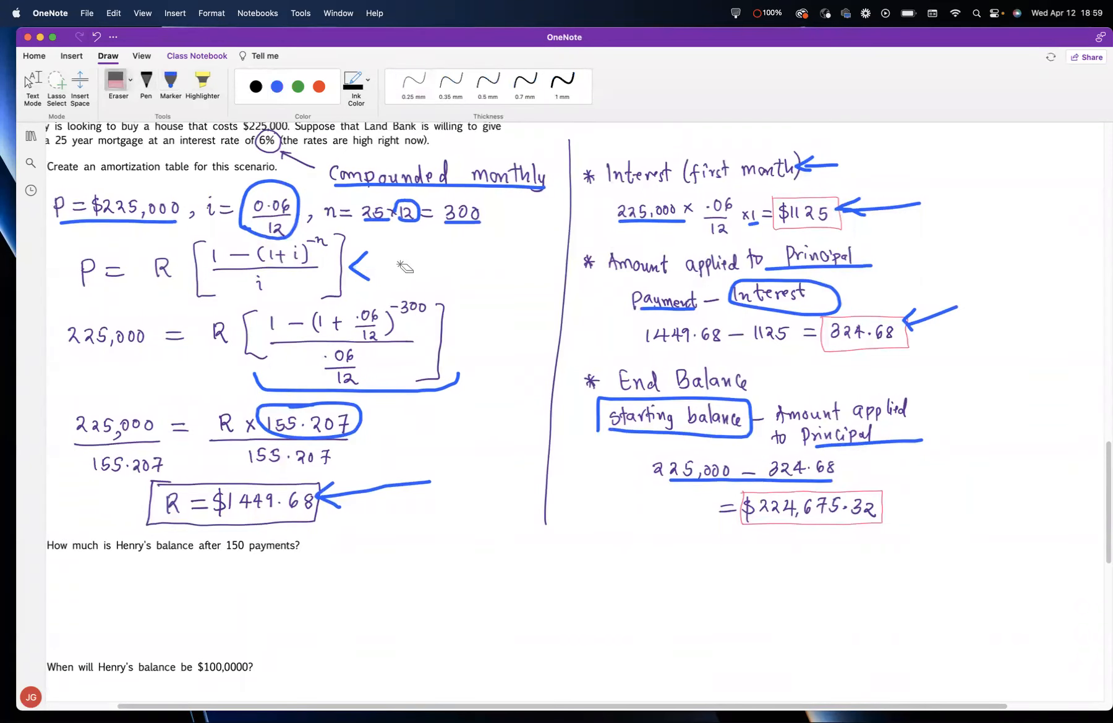
click(365, 263)
click(302, 196)
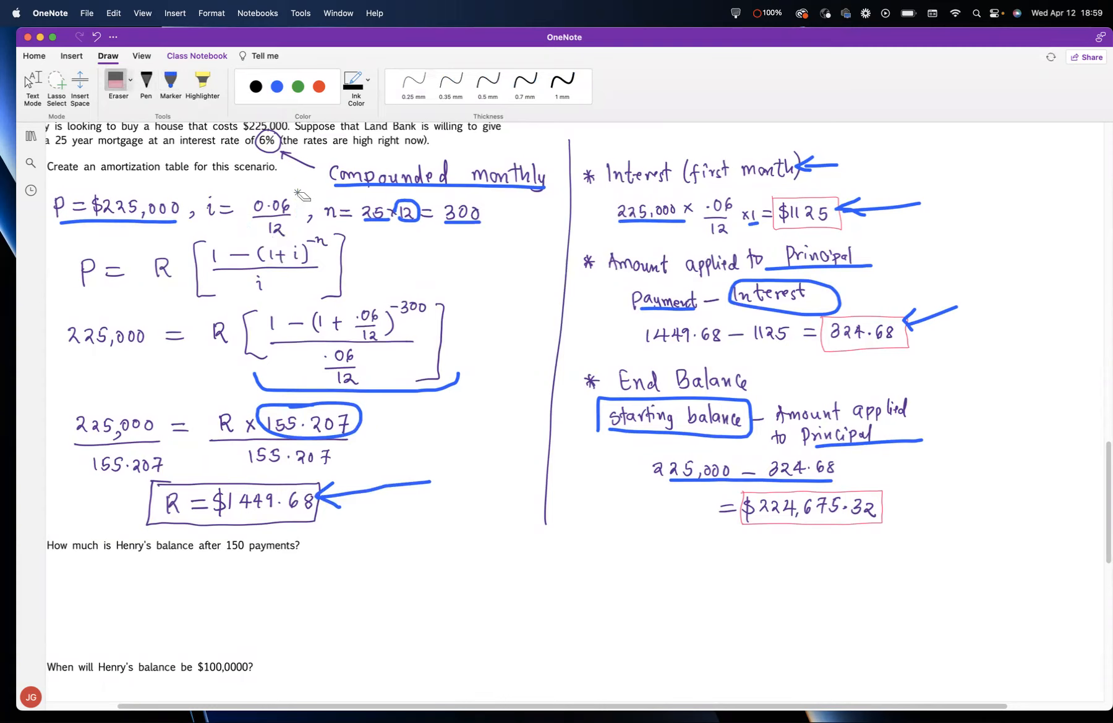
click(433, 389)
click(359, 415)
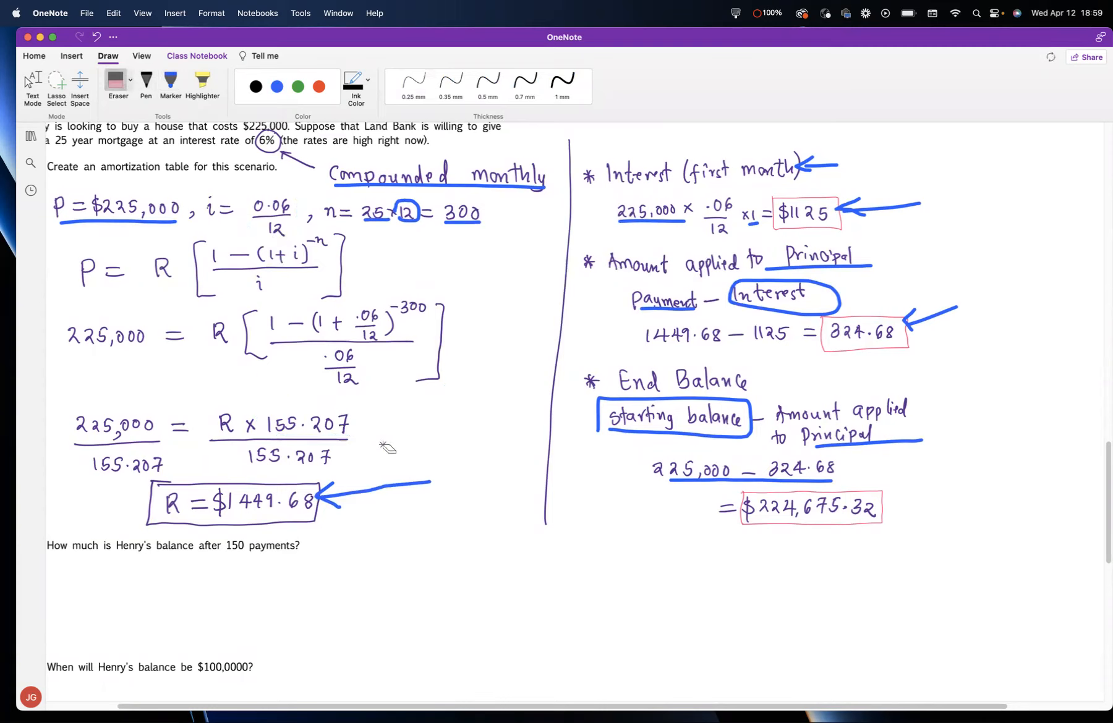
click(399, 484)
click(337, 504)
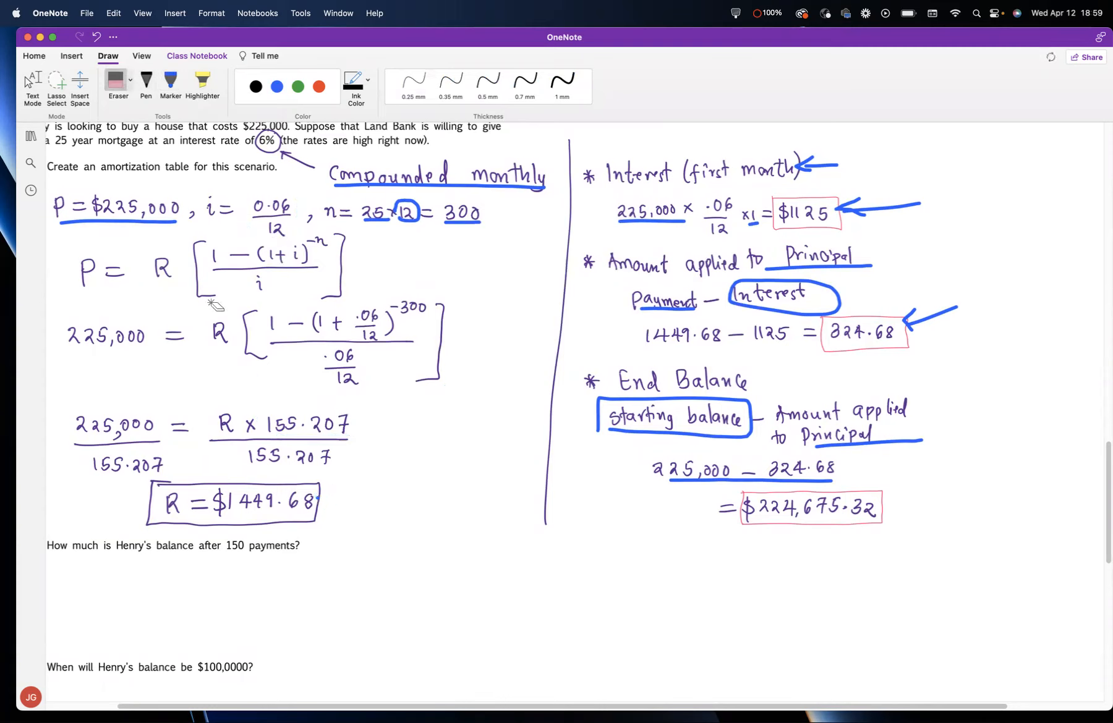
- Erase the blue arrow strokes, the Interest circle and all End Balance markings from the first-month calculations
click(878, 207)
click(848, 209)
click(832, 165)
click(937, 311)
click(839, 293)
click(750, 405)
click(913, 440)
click(684, 482)
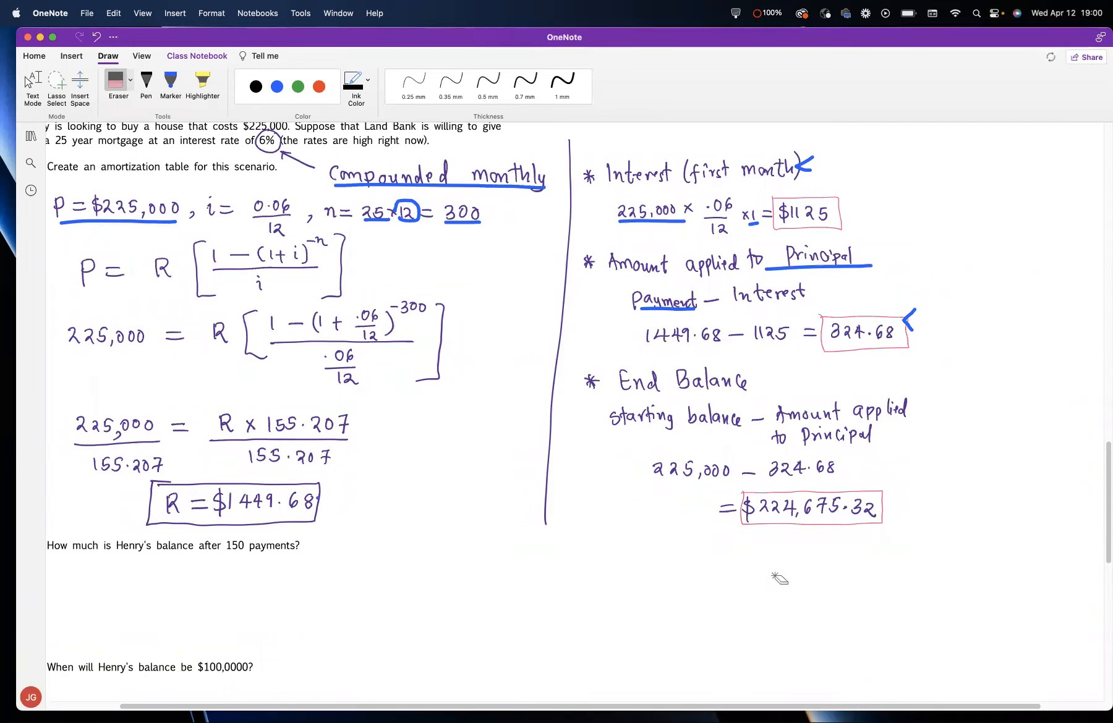
- Switch to the Loan Amortization 1 workbook in Excel and review the column headings in row 1 and the month 1 entries in row 2
mouse_move(859, 687)
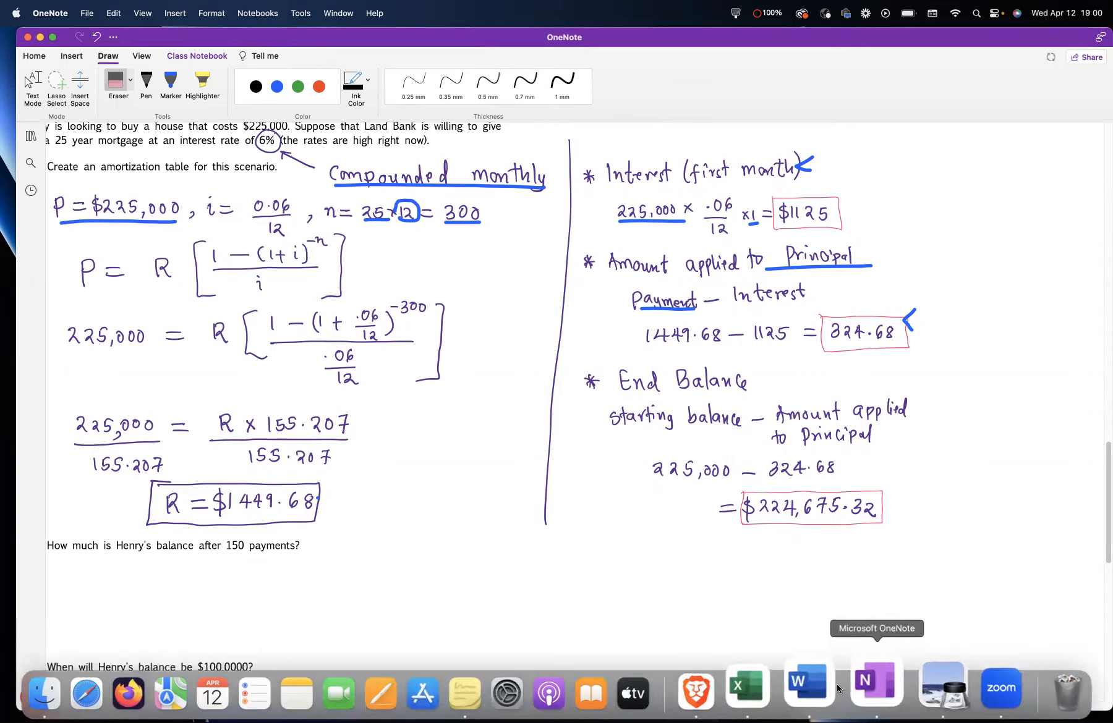
click(785, 686)
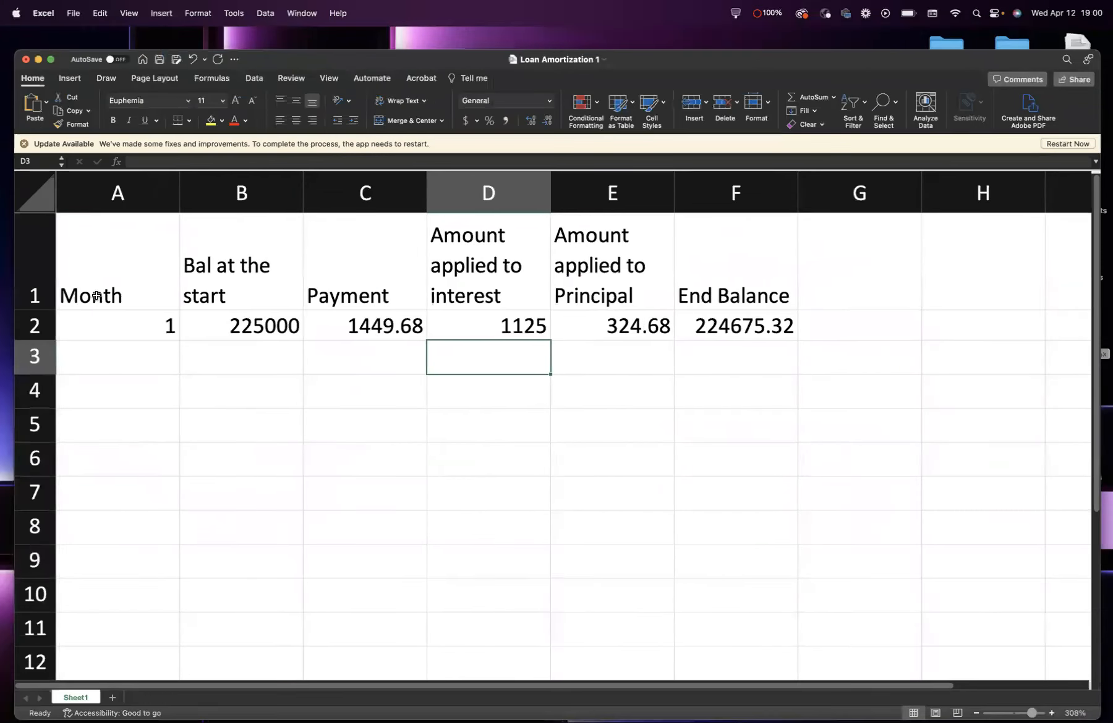
click(96, 297)
click(231, 267)
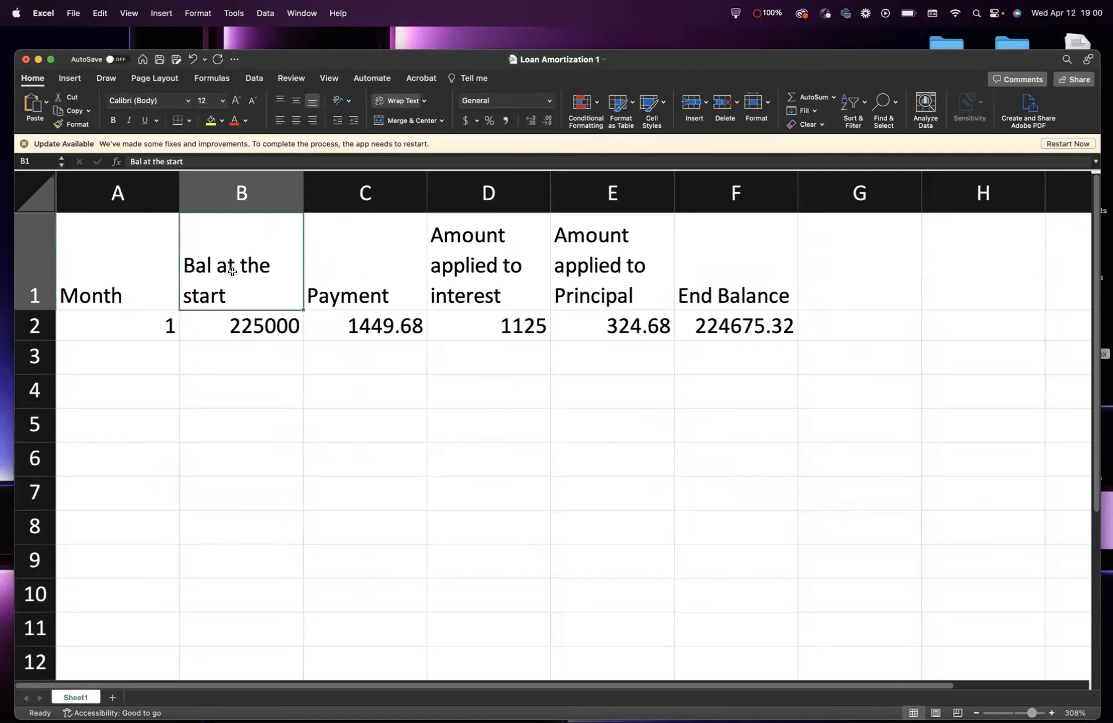
click(364, 281)
click(483, 259)
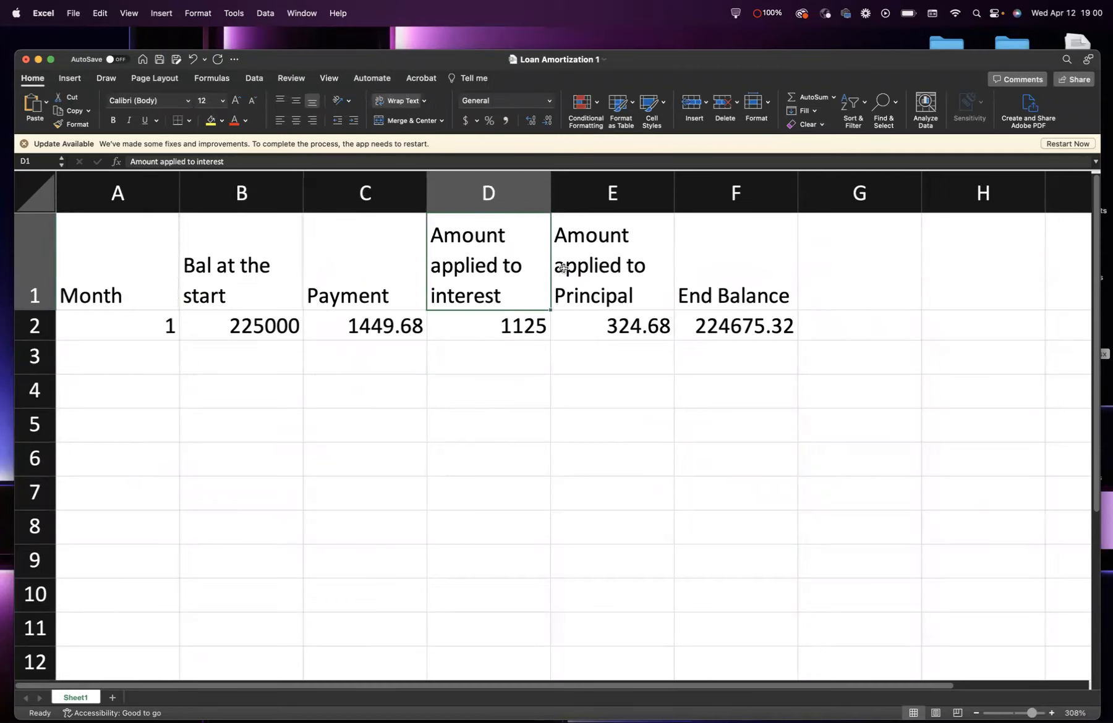
click(601, 268)
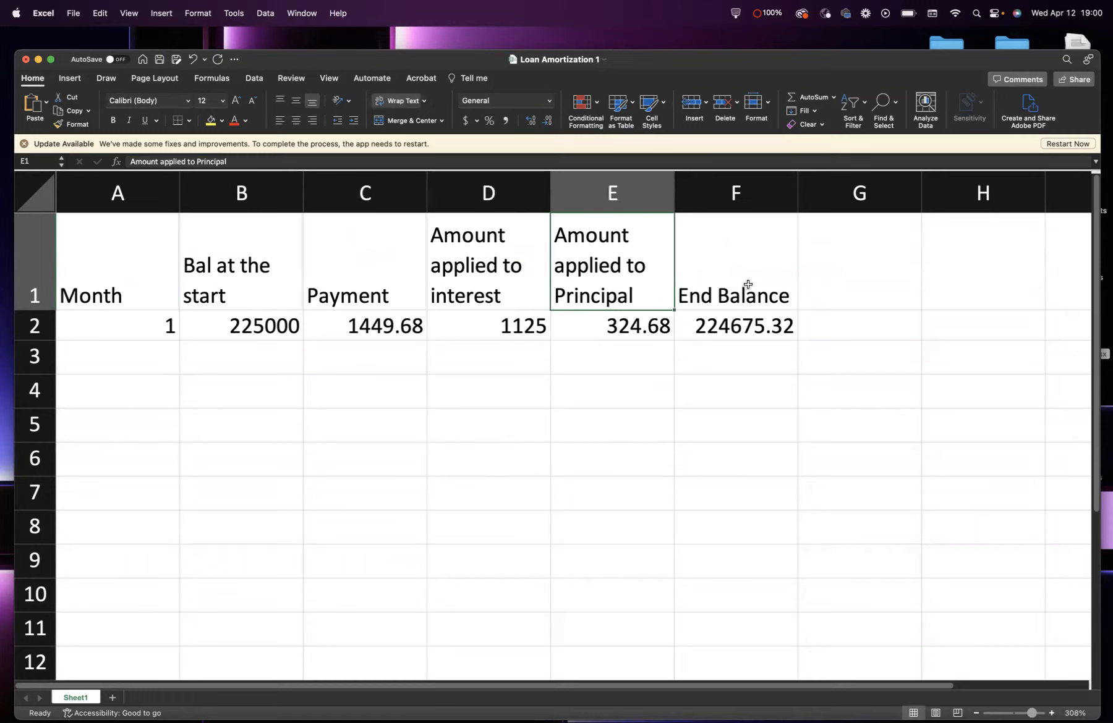
click(748, 291)
click(110, 329)
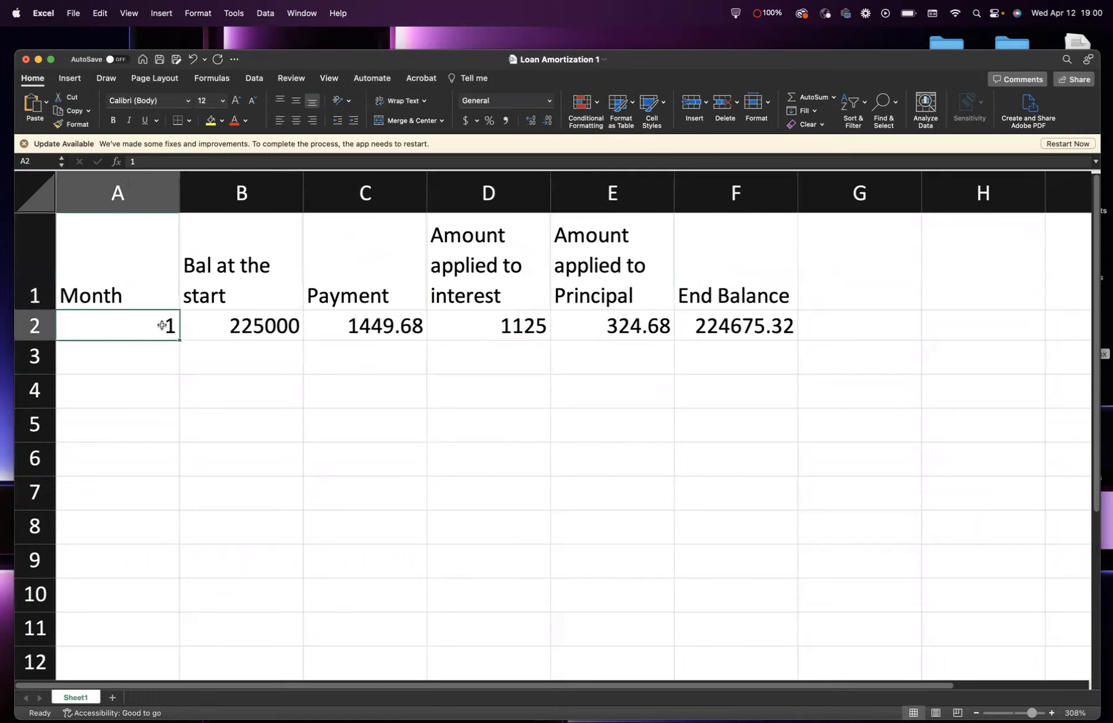
click(273, 332)
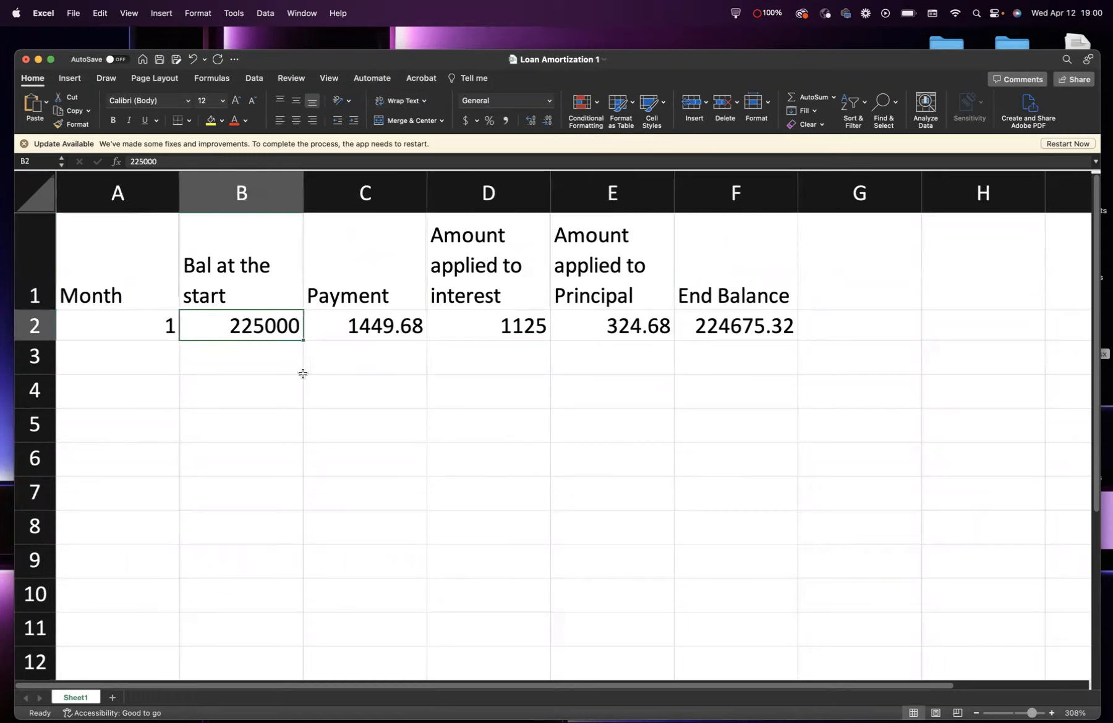
click(375, 331)
click(495, 329)
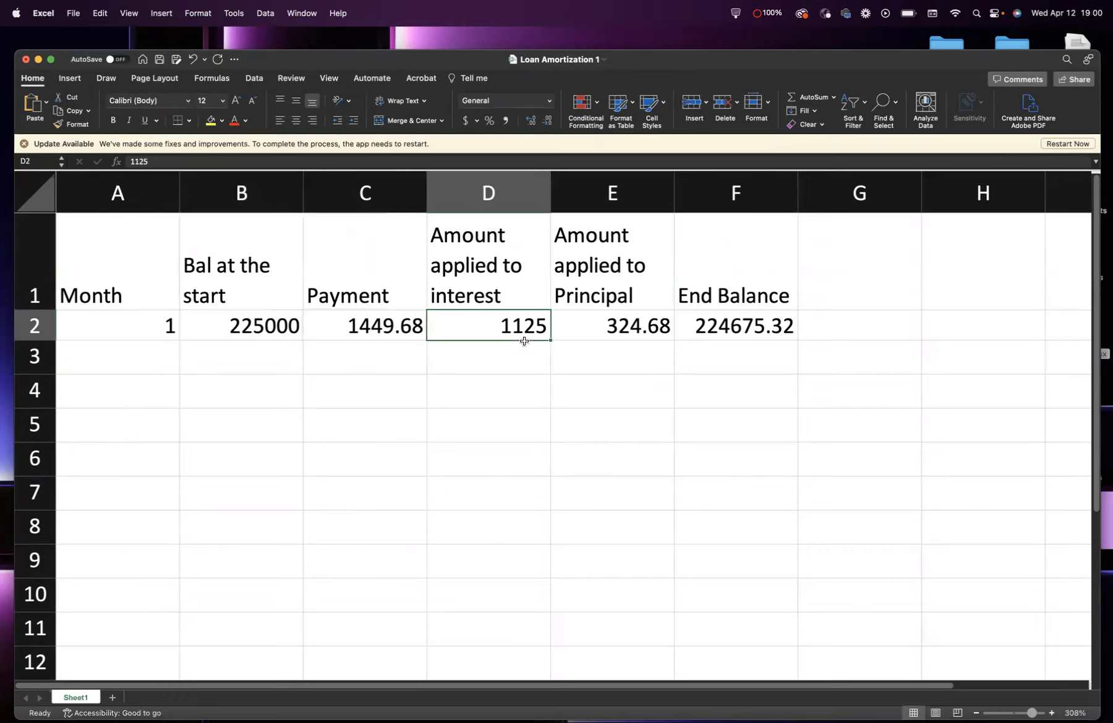
click(625, 332)
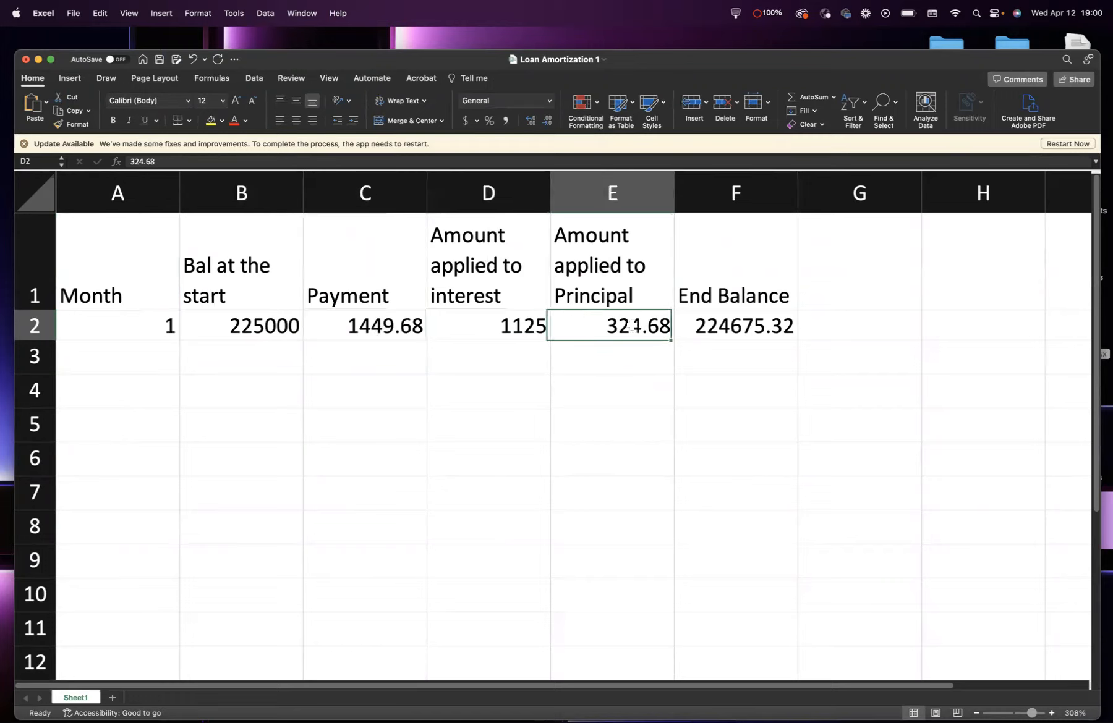
click(721, 332)
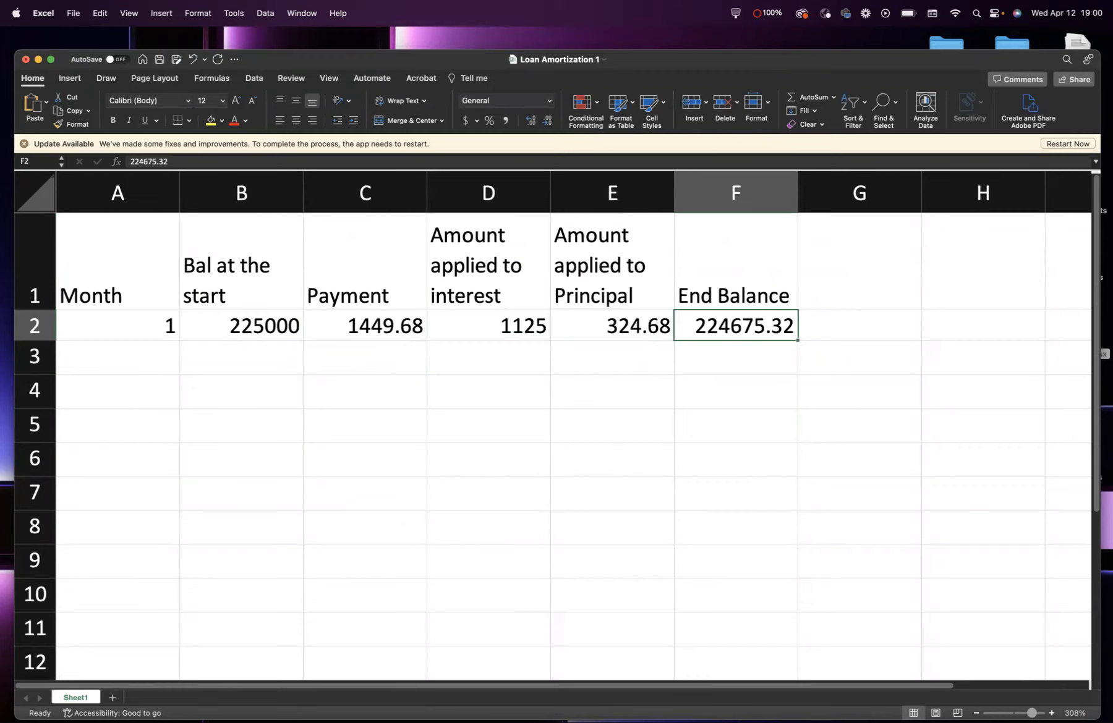
- Check the handwritten mortgage calculations in OneNote, and return to the amortization workbook in Excel
mouse_move(901, 705)
click(836, 685)
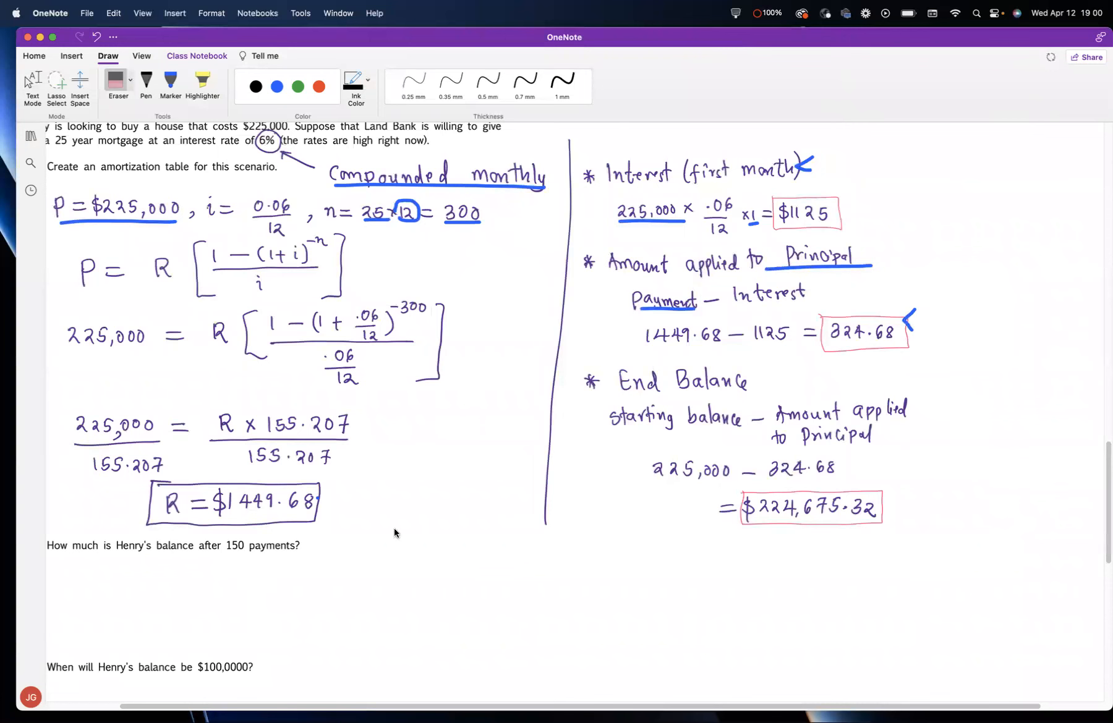
mouse_move(856, 695)
click(791, 691)
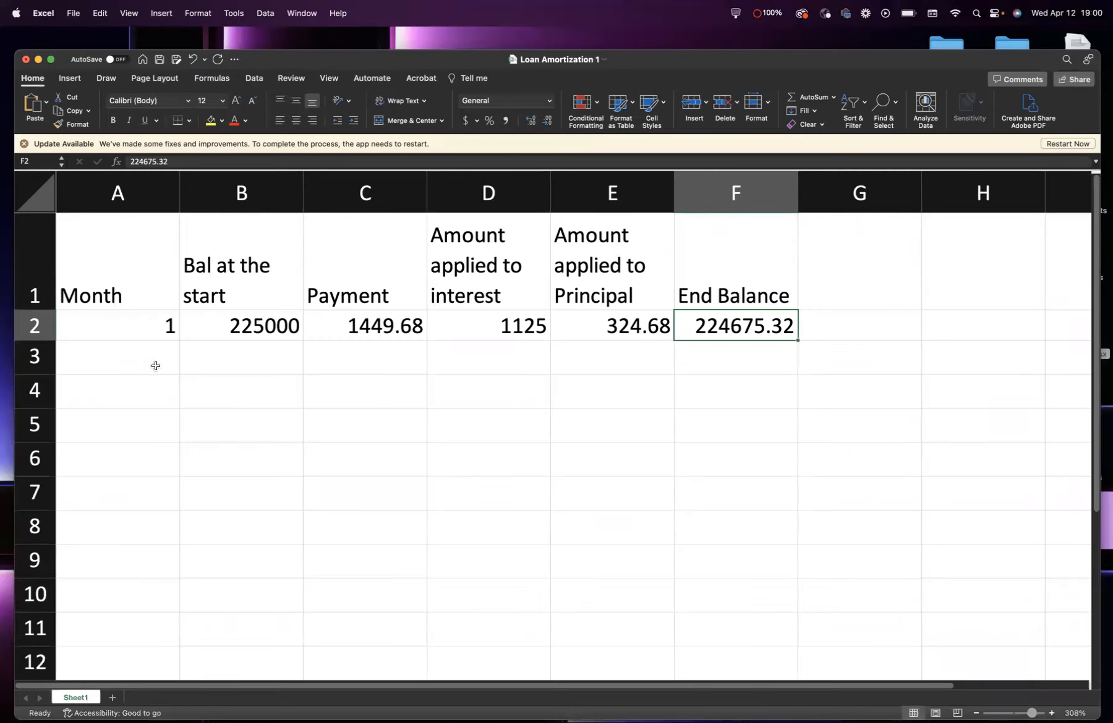
- Enter the formula =A2+1 in cell A3 to number month 2
click(91, 361)
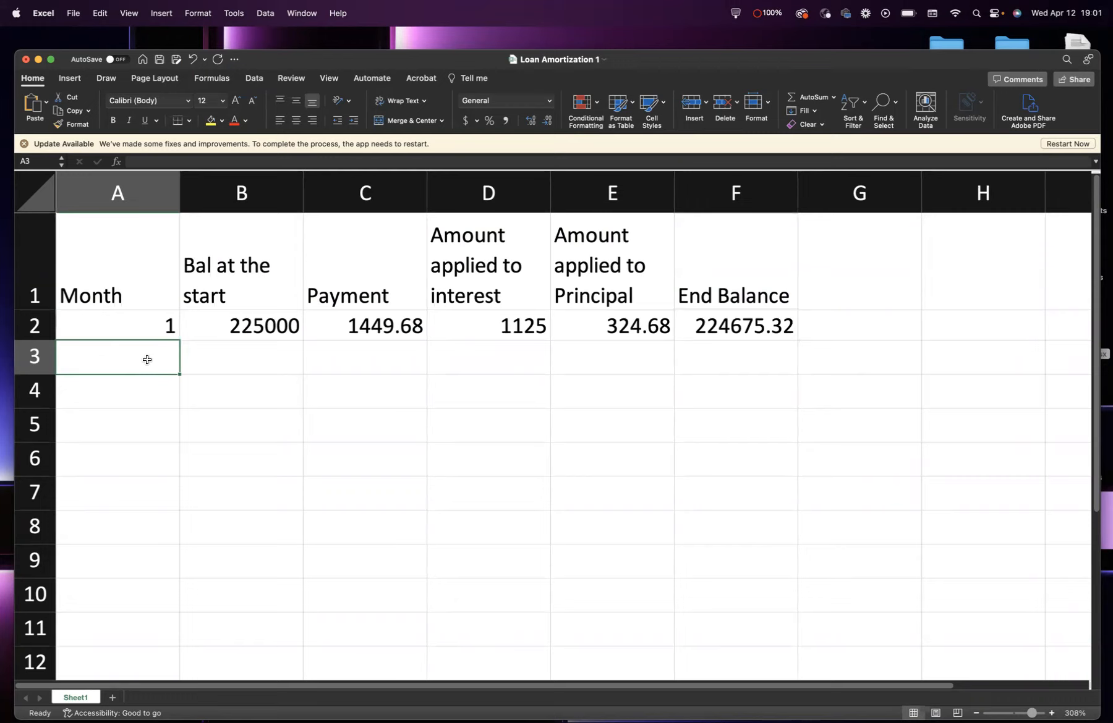
text(=)
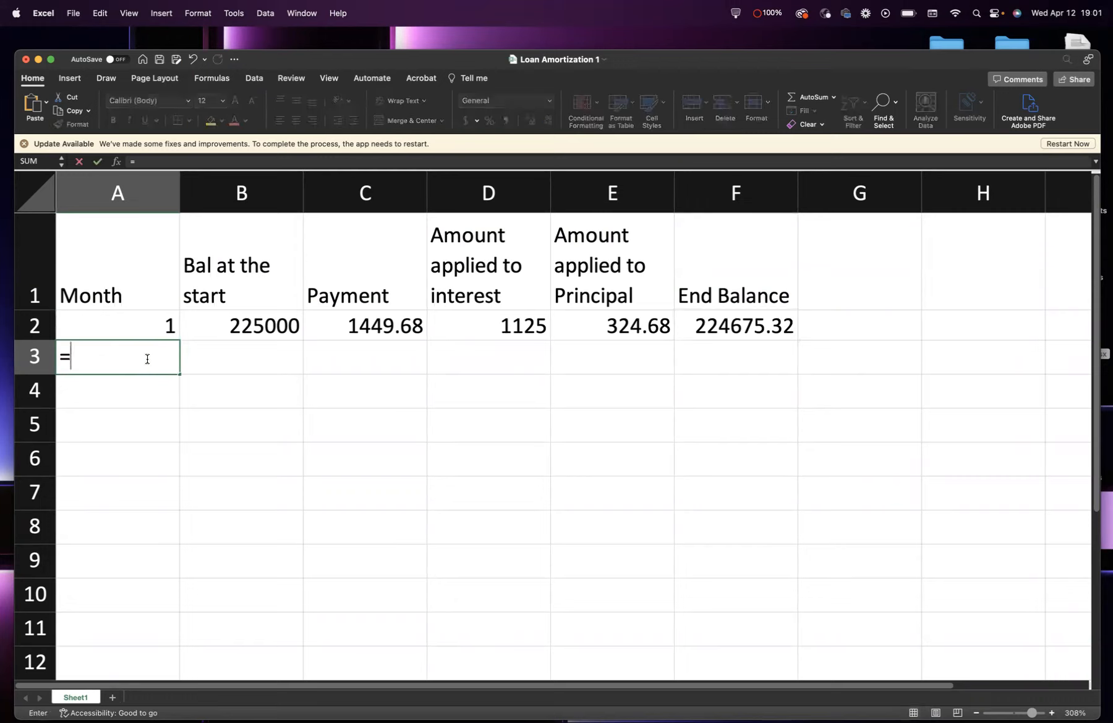
text(A)
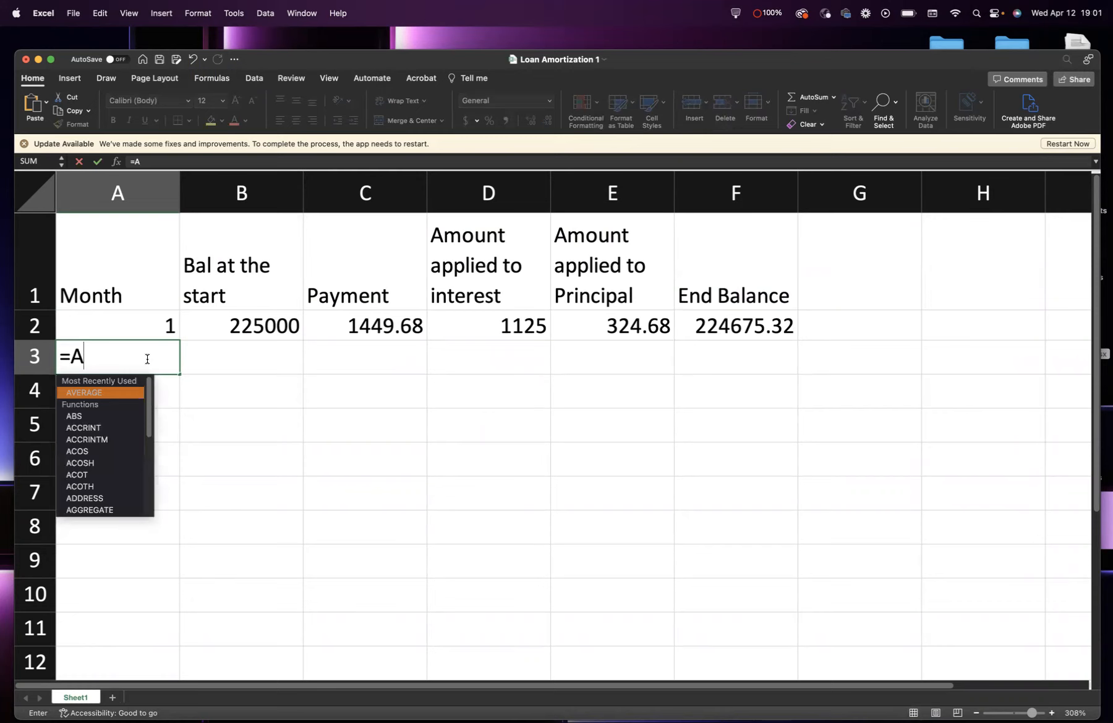
text(2)
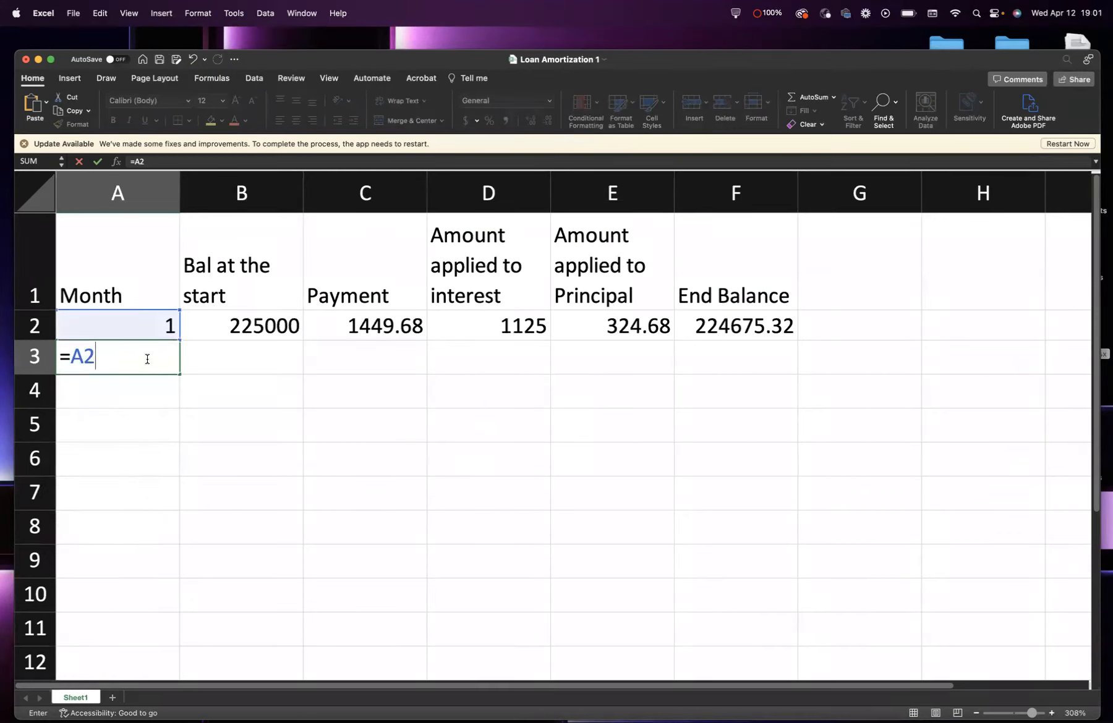
text(+1)
key(Return)
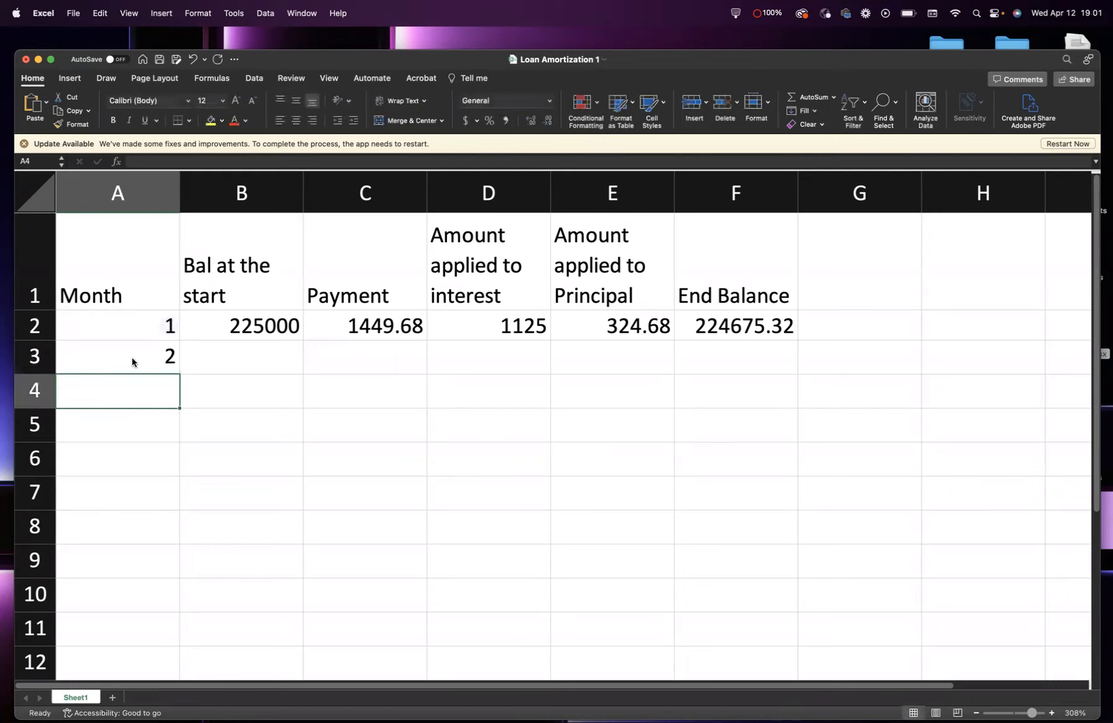
- Fill in month 2's starting balance in B3 with =F2 and its payment in C3 with =C2
click(225, 363)
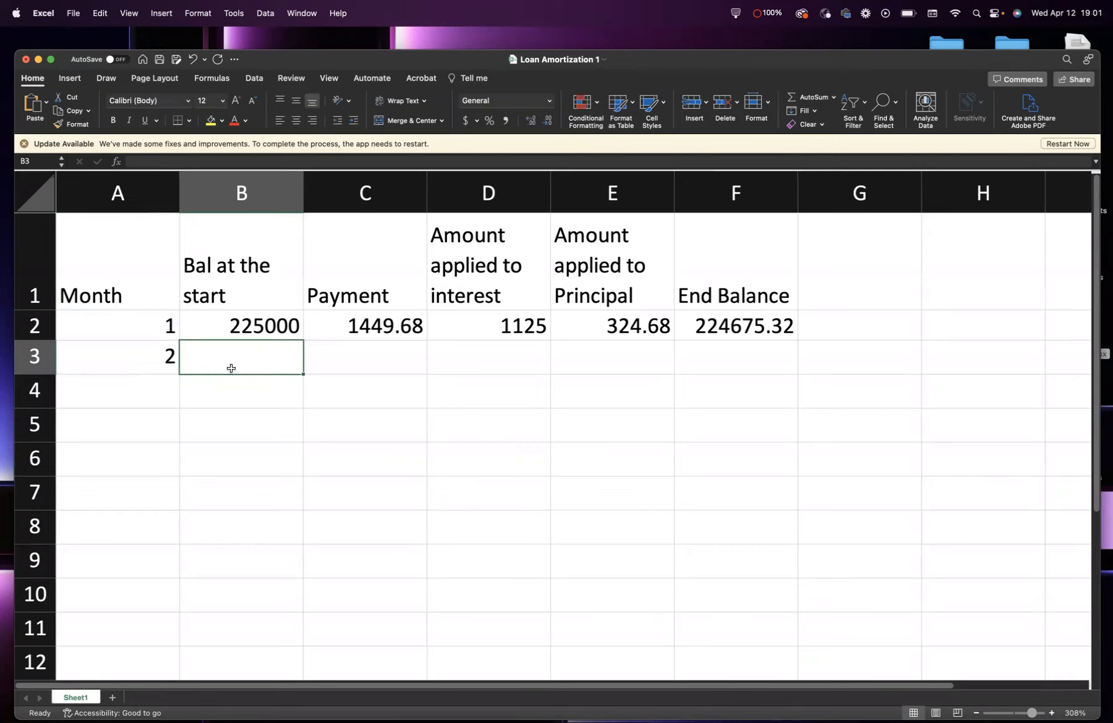
text(=F2)
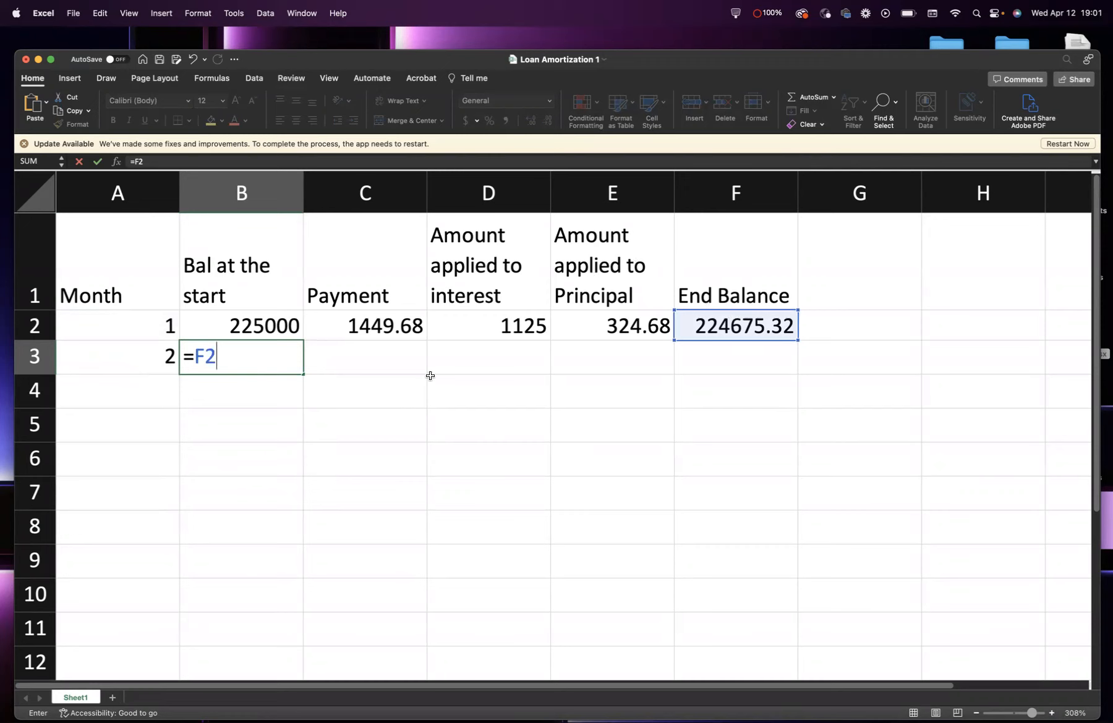
key(Return)
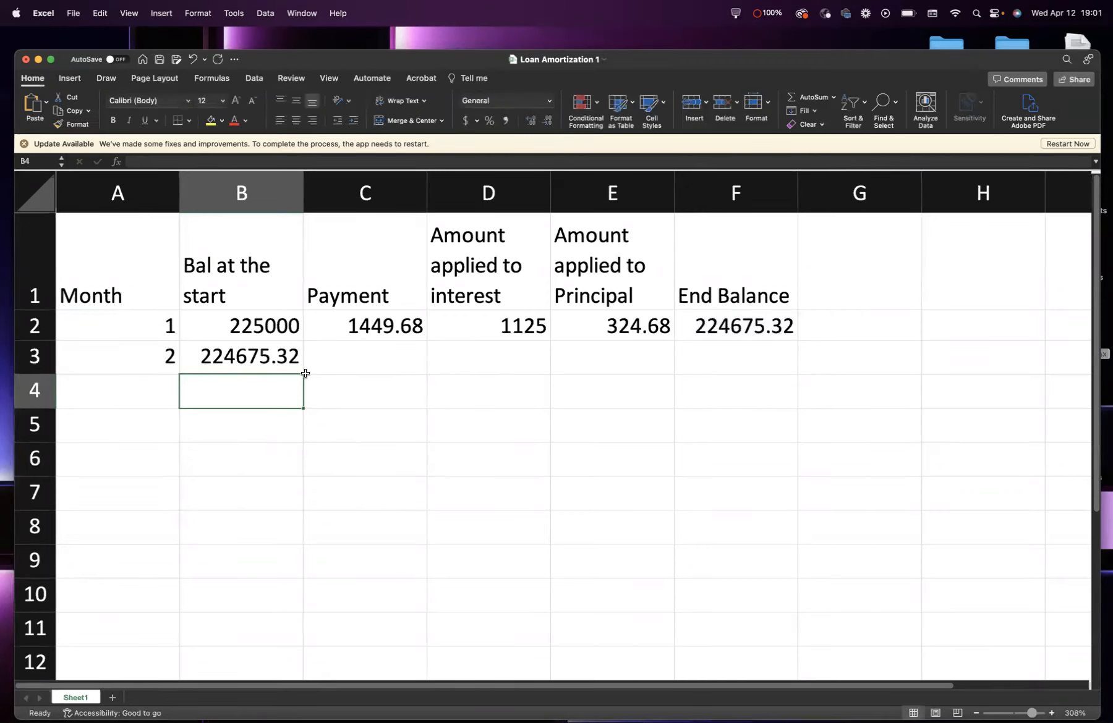
click(350, 355)
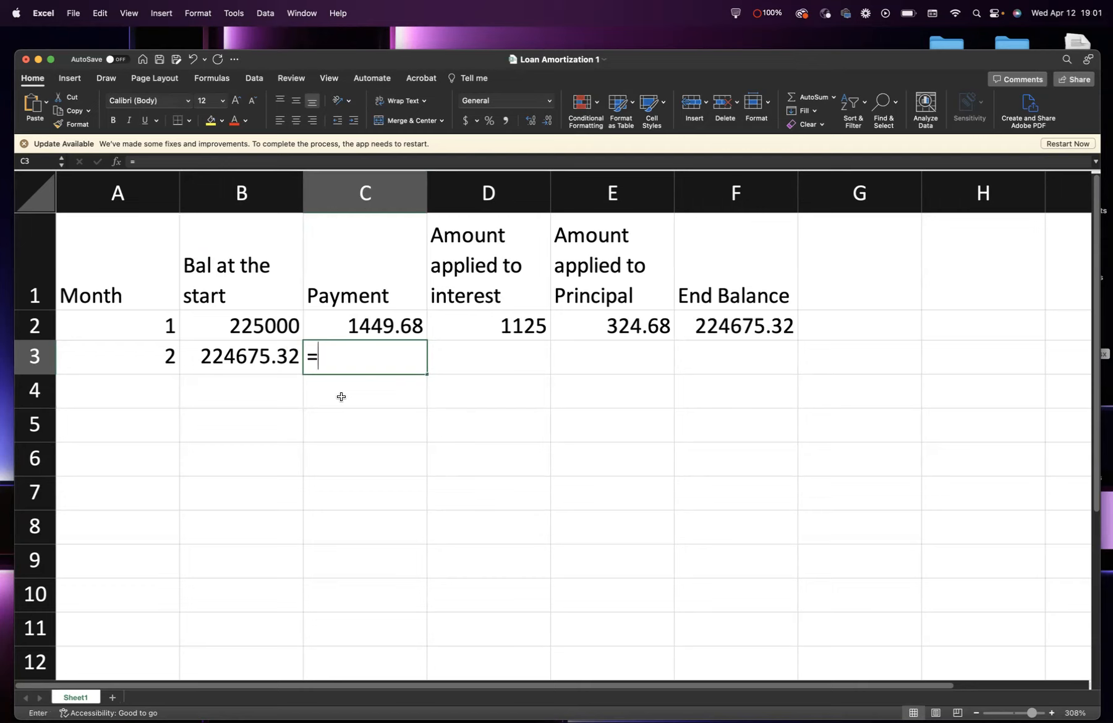
text(=C)
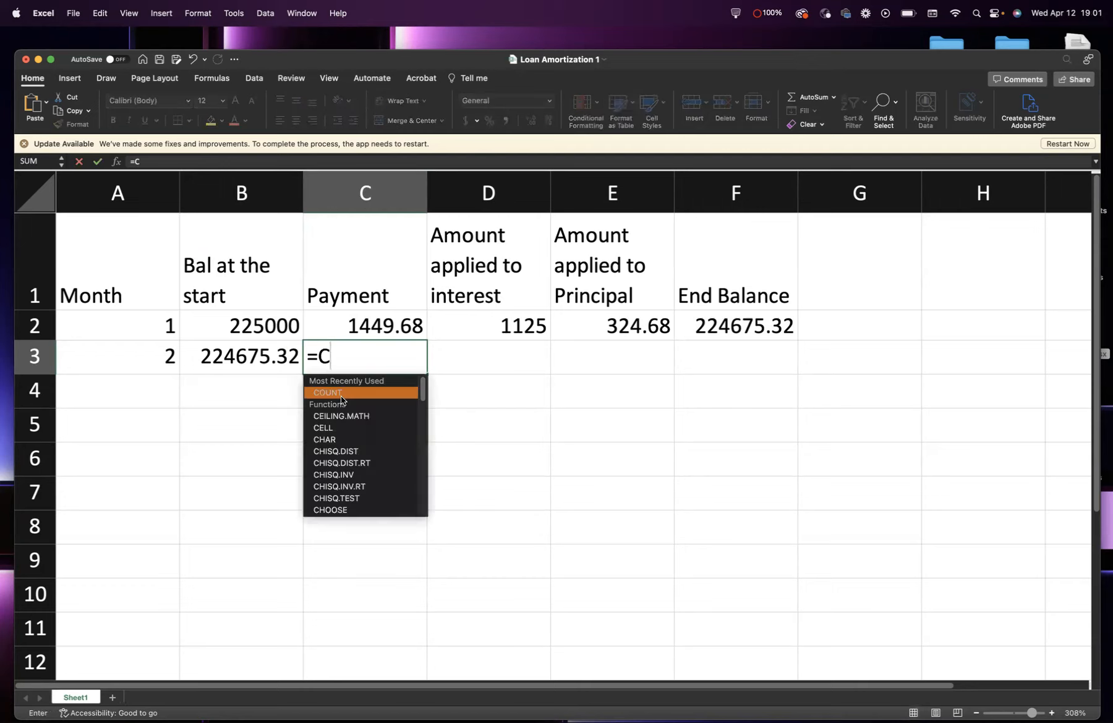
text(2)
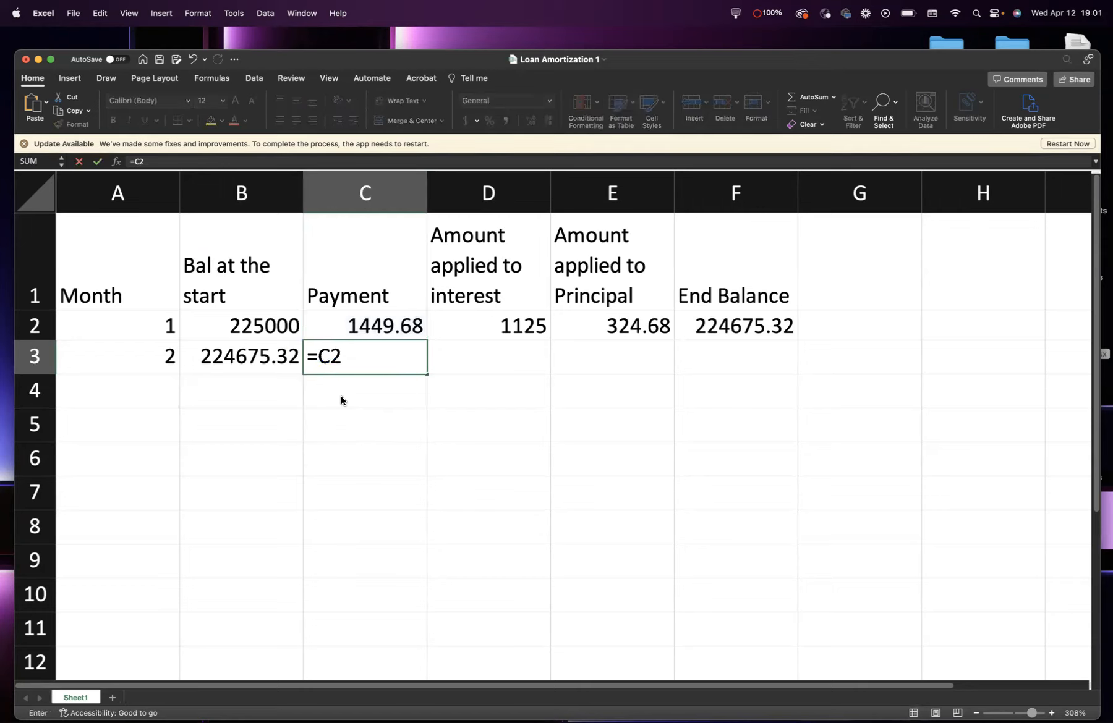
key(Return)
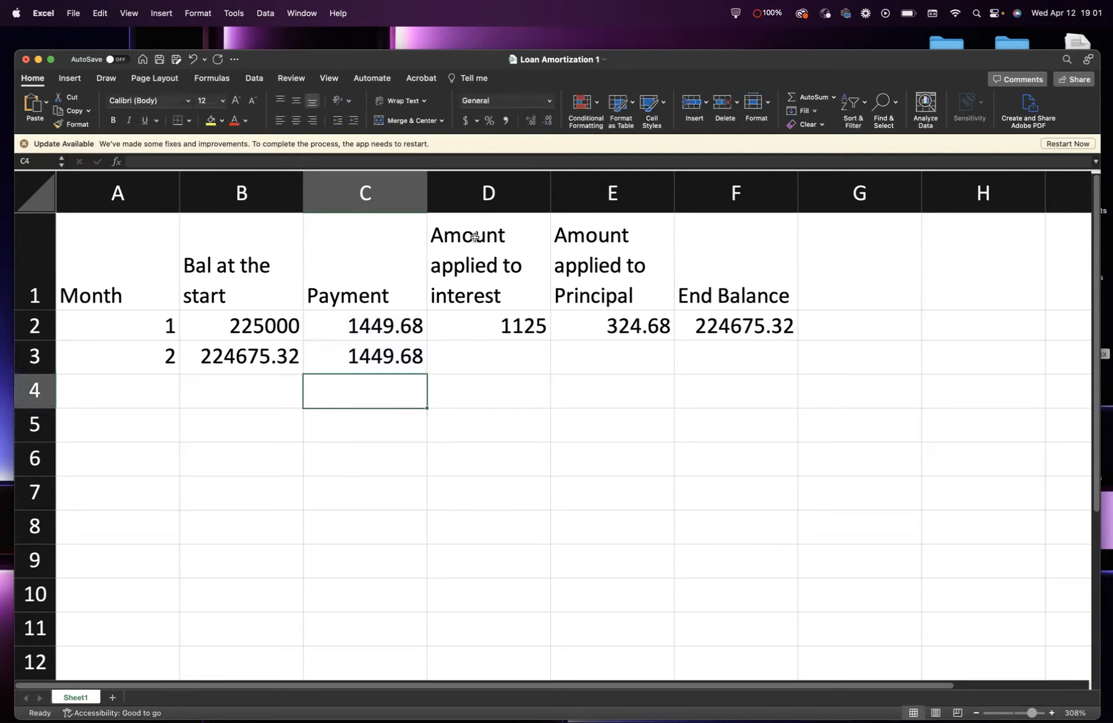
- Calculate month 2's interest in D3 with =ROUND(B3*.06/12,2), and check the entered formula
click(478, 357)
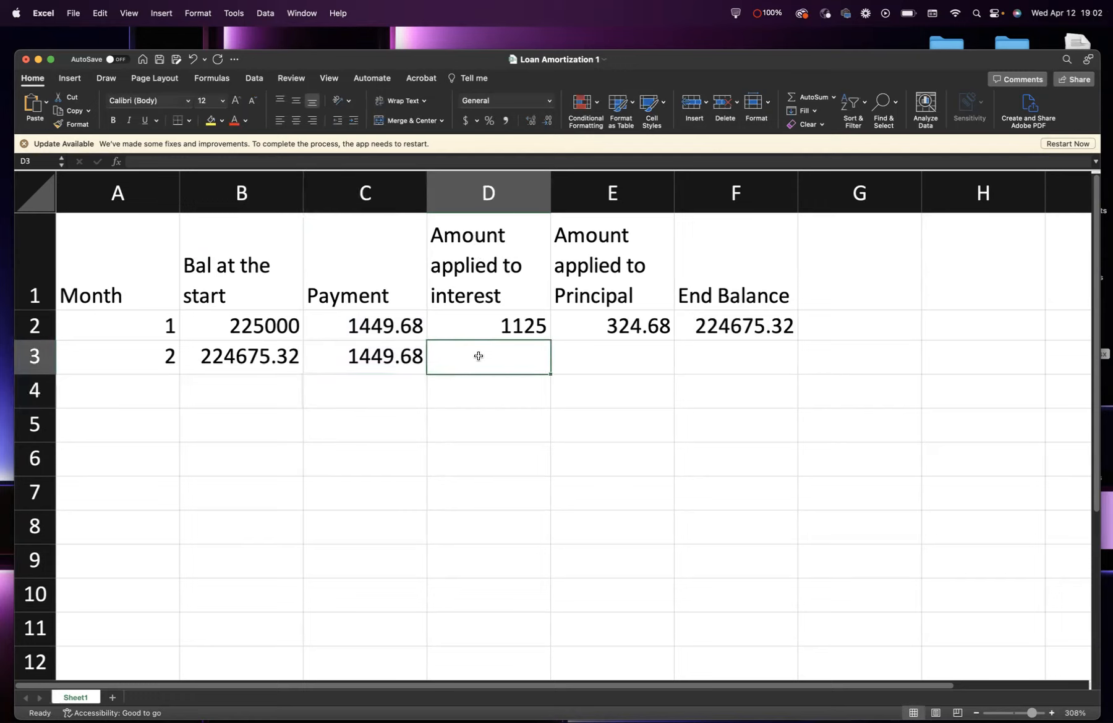
text(=)
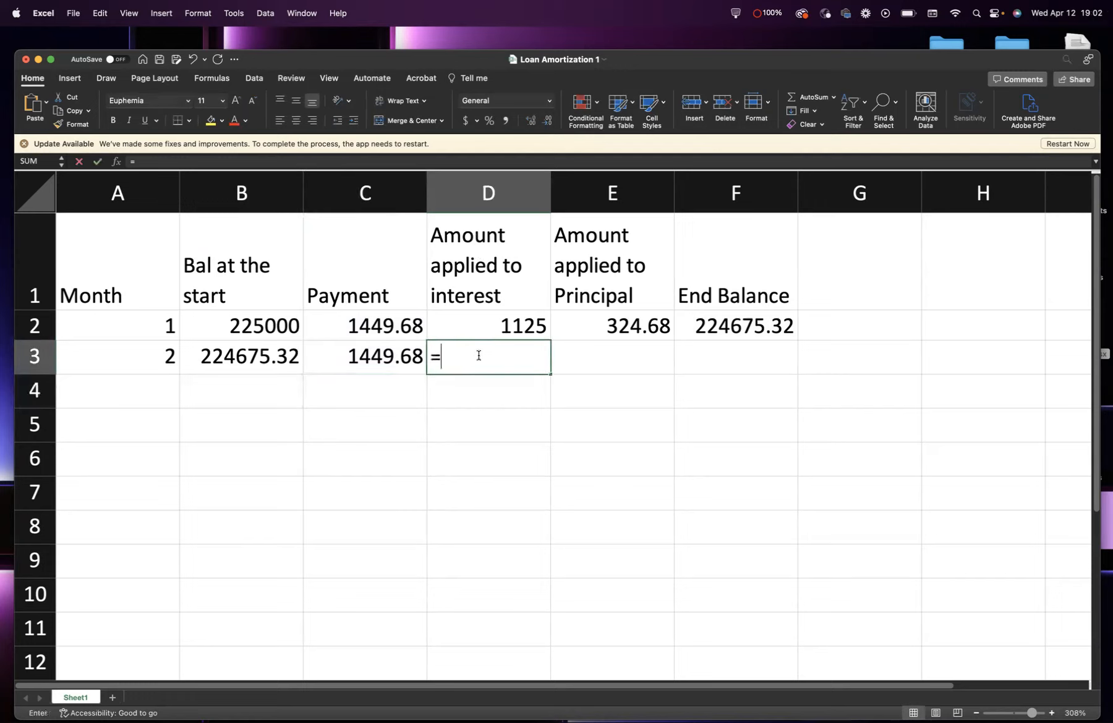
text(ROUND)
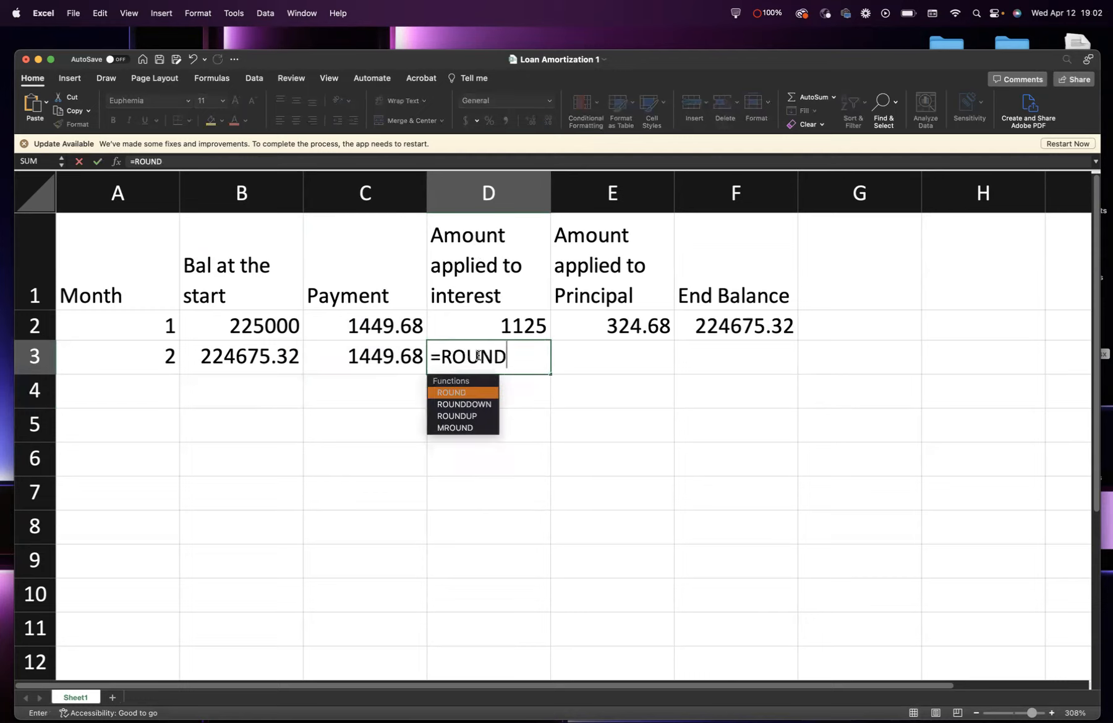
text(()
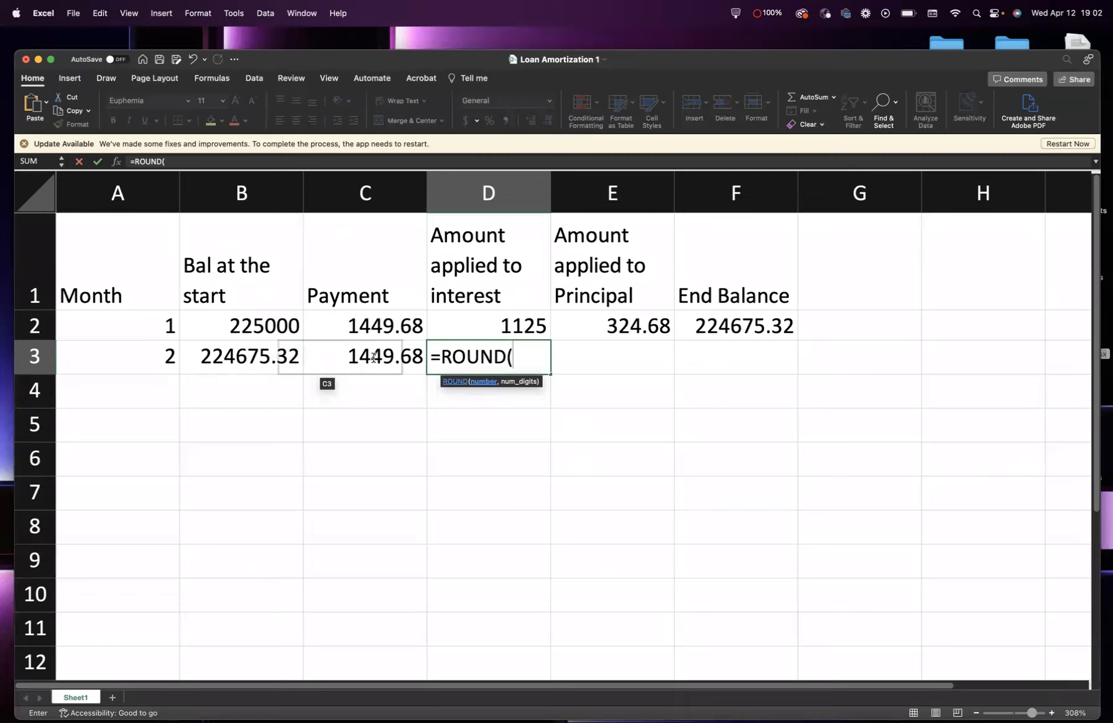
text(B)
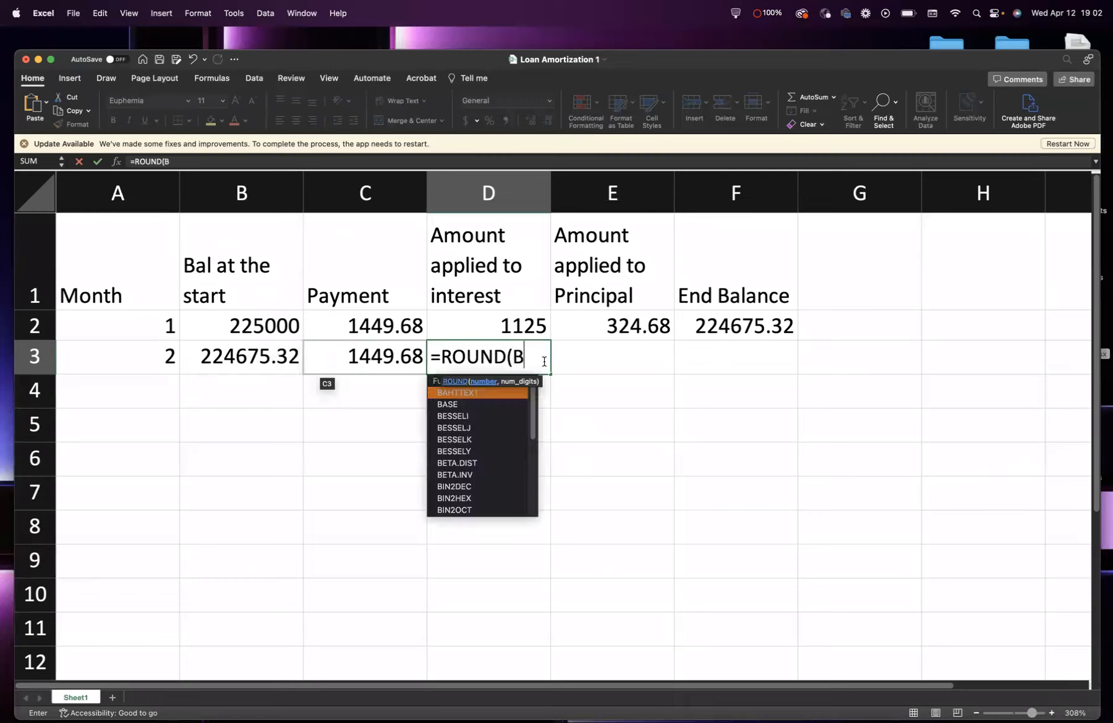
text(3)
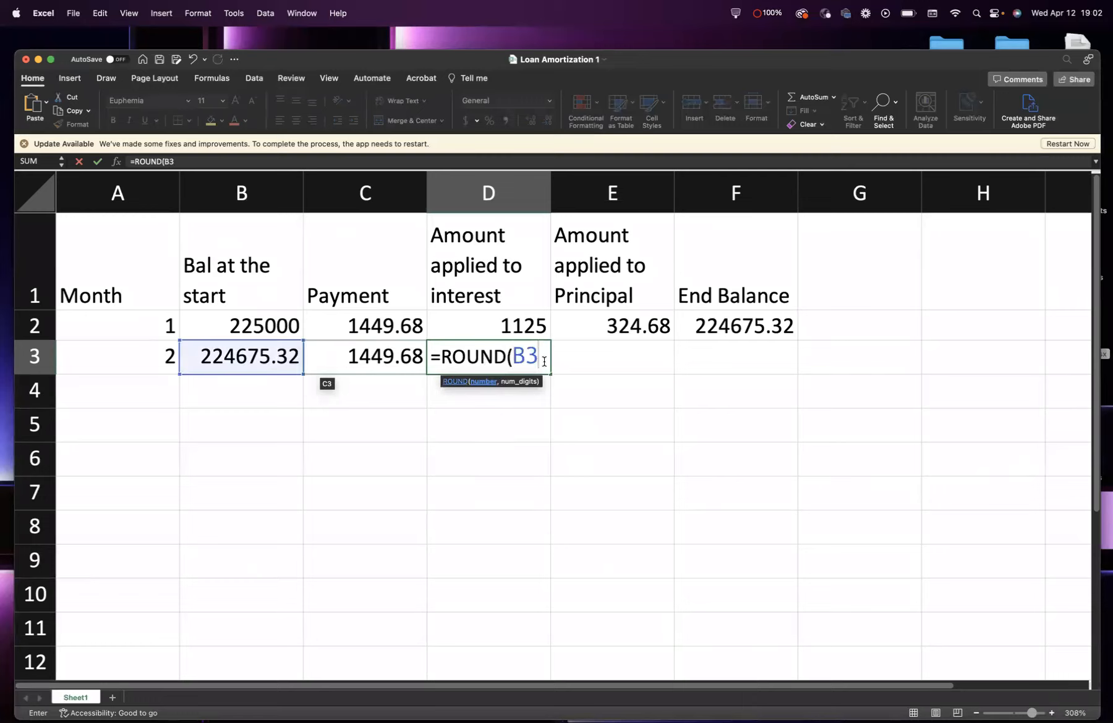
text(*.06/12)
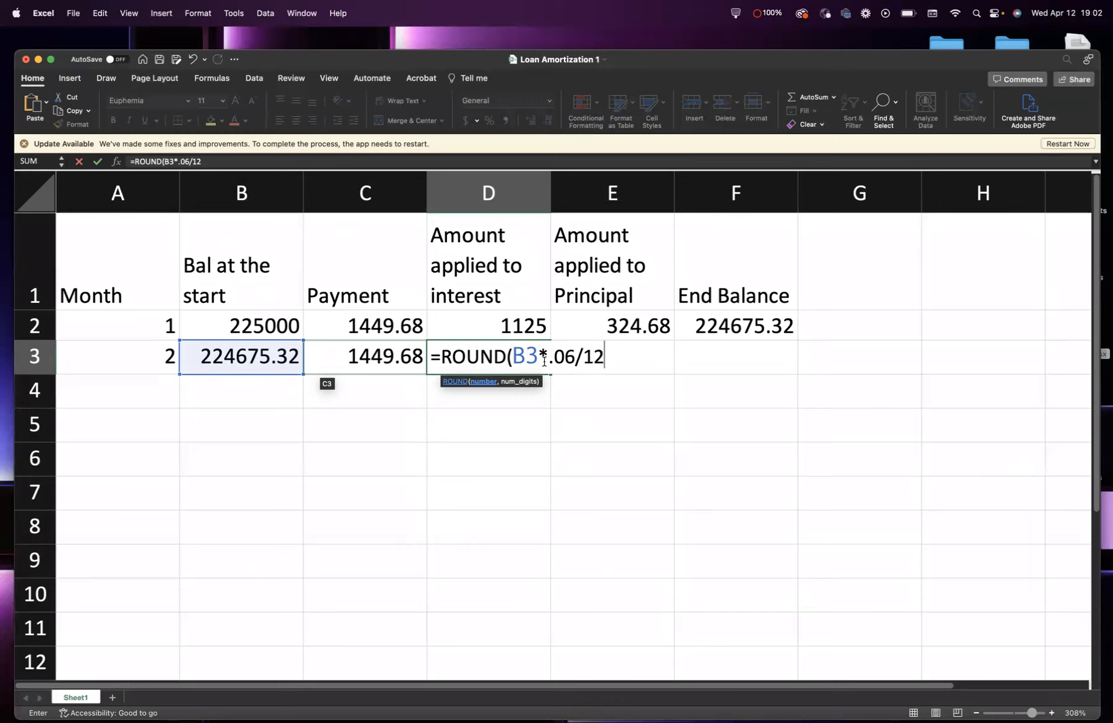
text(,2))
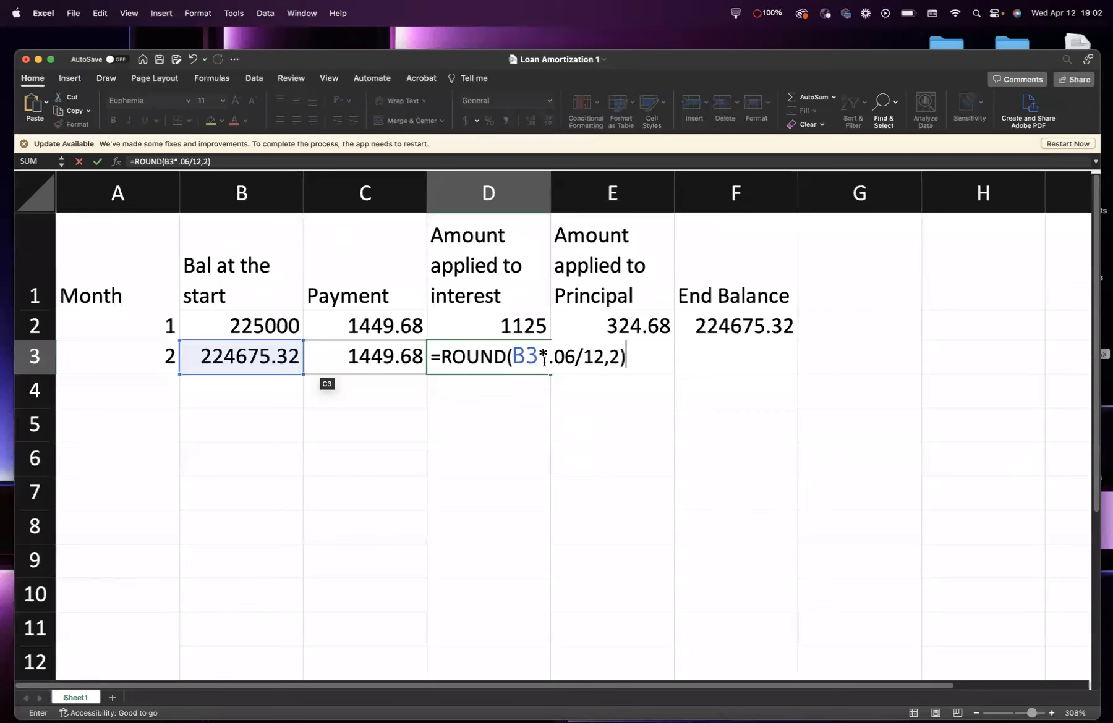
key(Return)
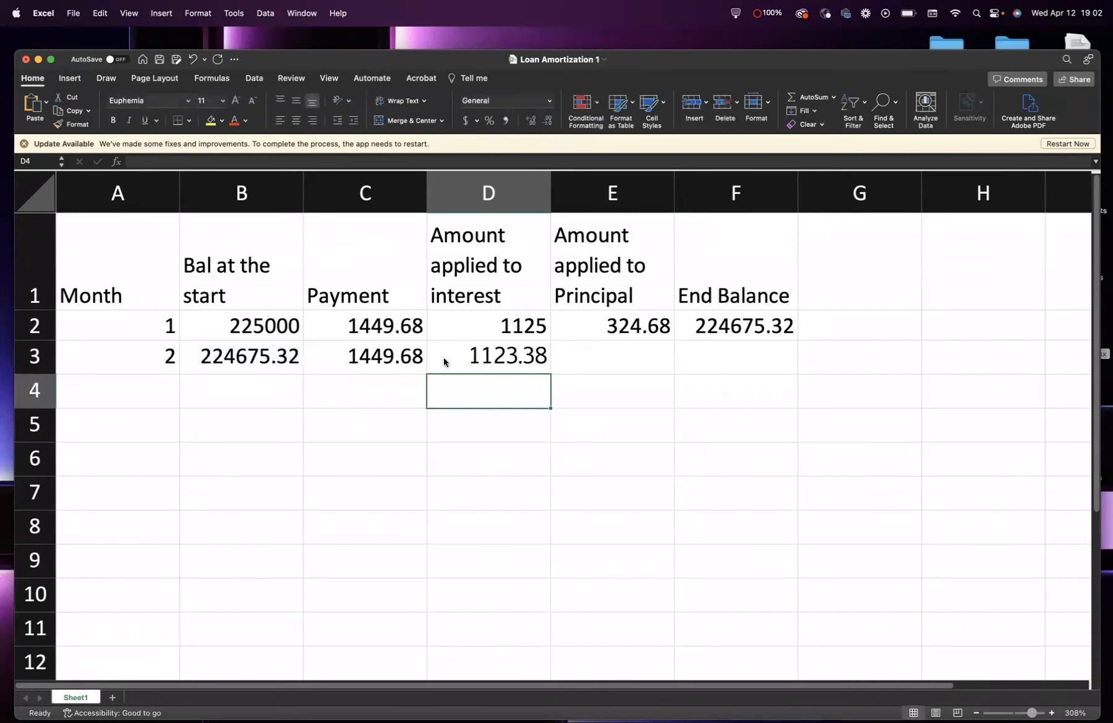
click(523, 357)
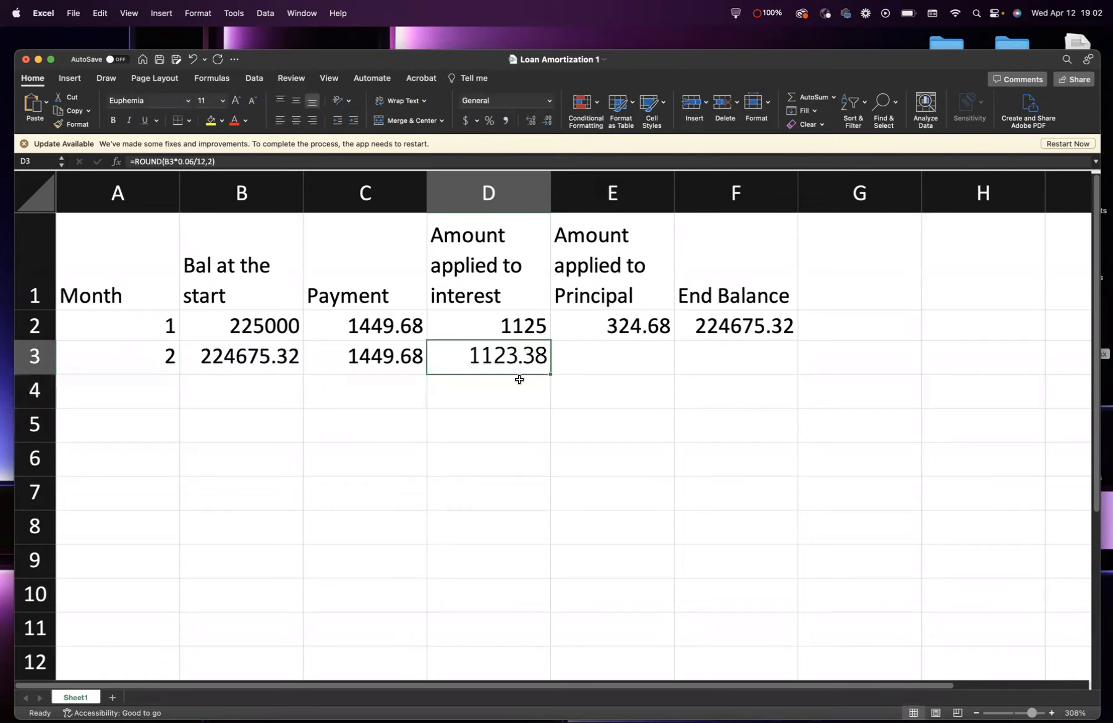
- Calculate month 2's amount applied to principal in E3 with the formula =C3-D3
click(591, 362)
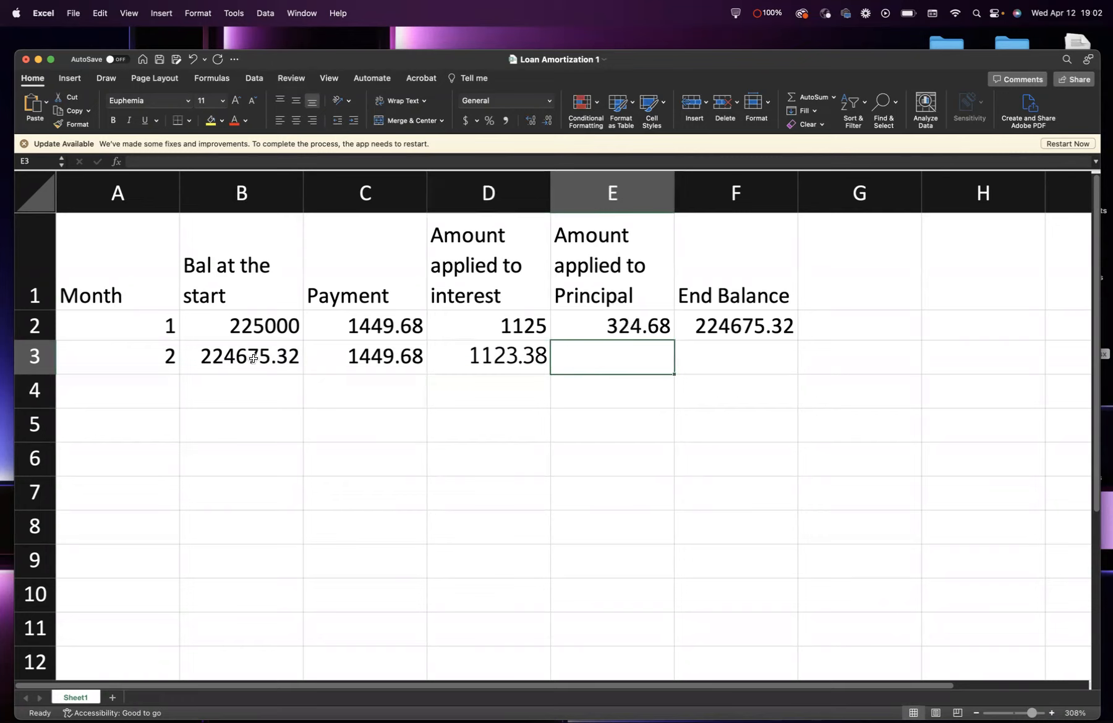
click(371, 358)
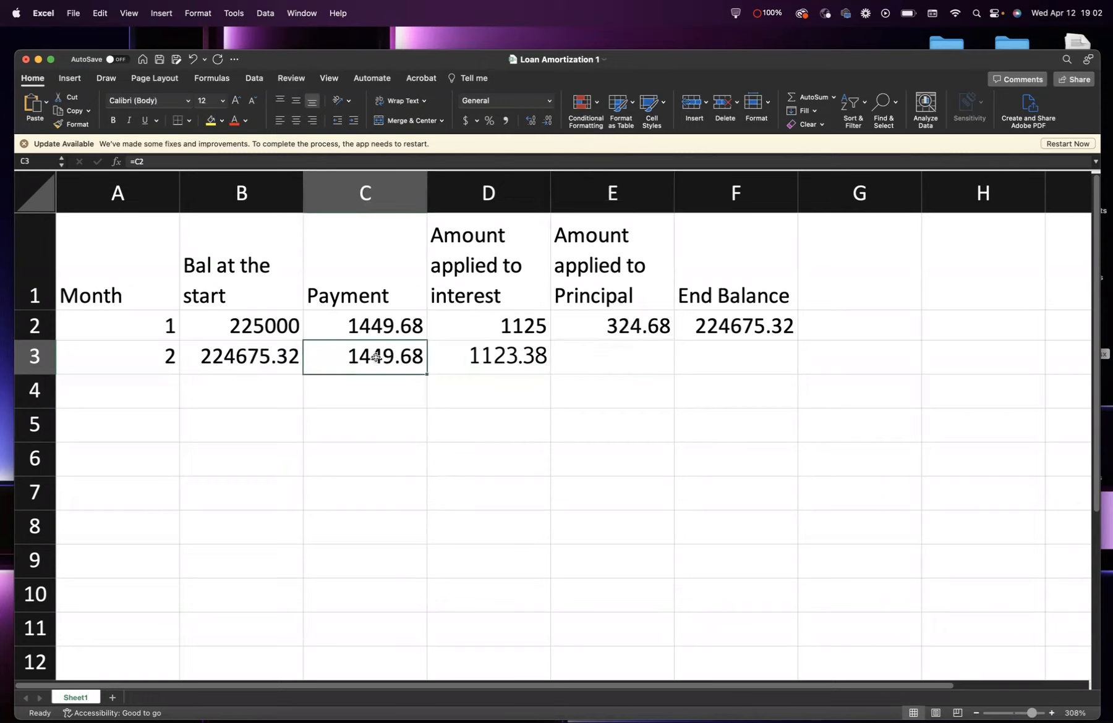
click(593, 365)
text(=C)
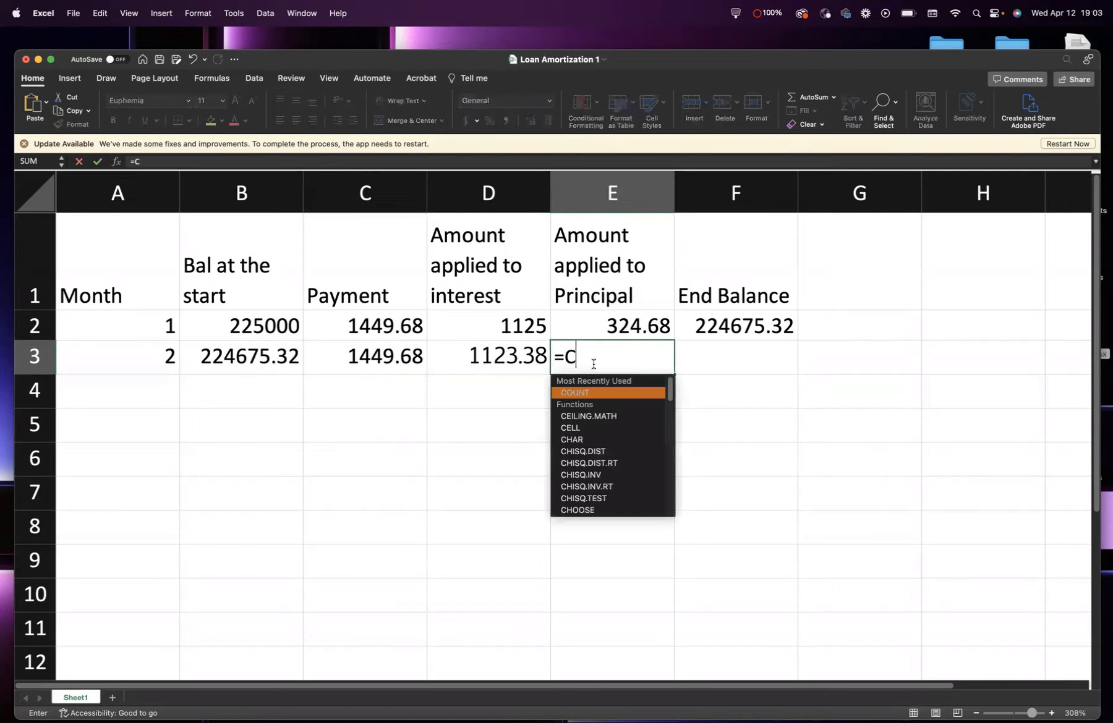
text(3-)
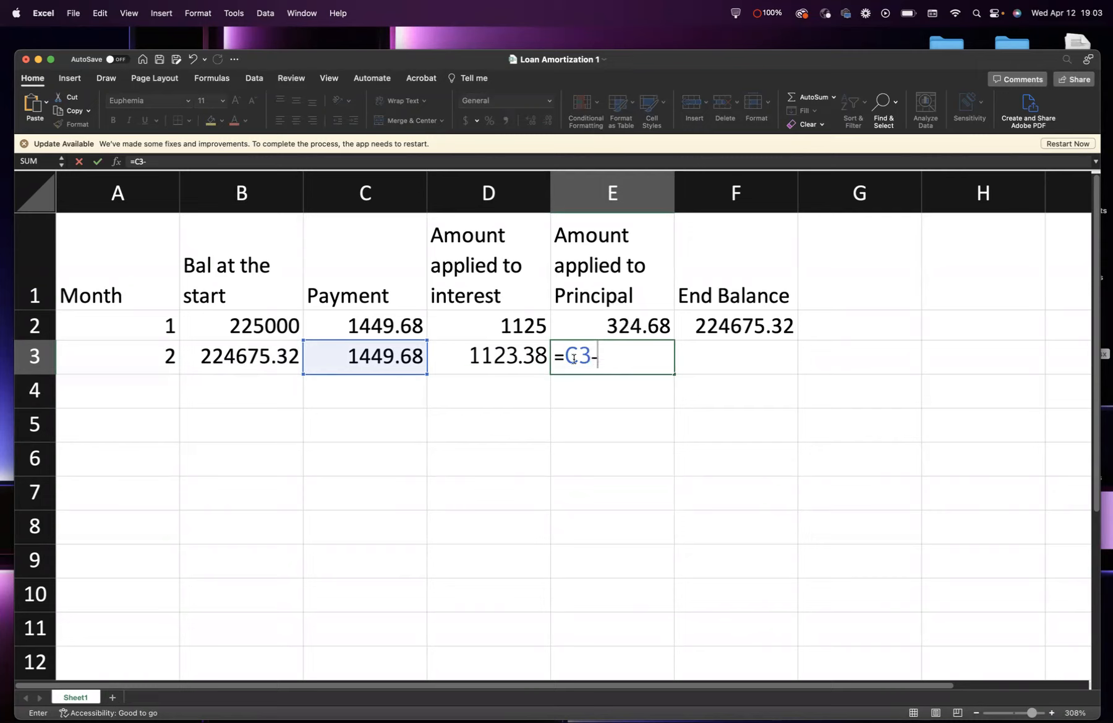
text(D3)
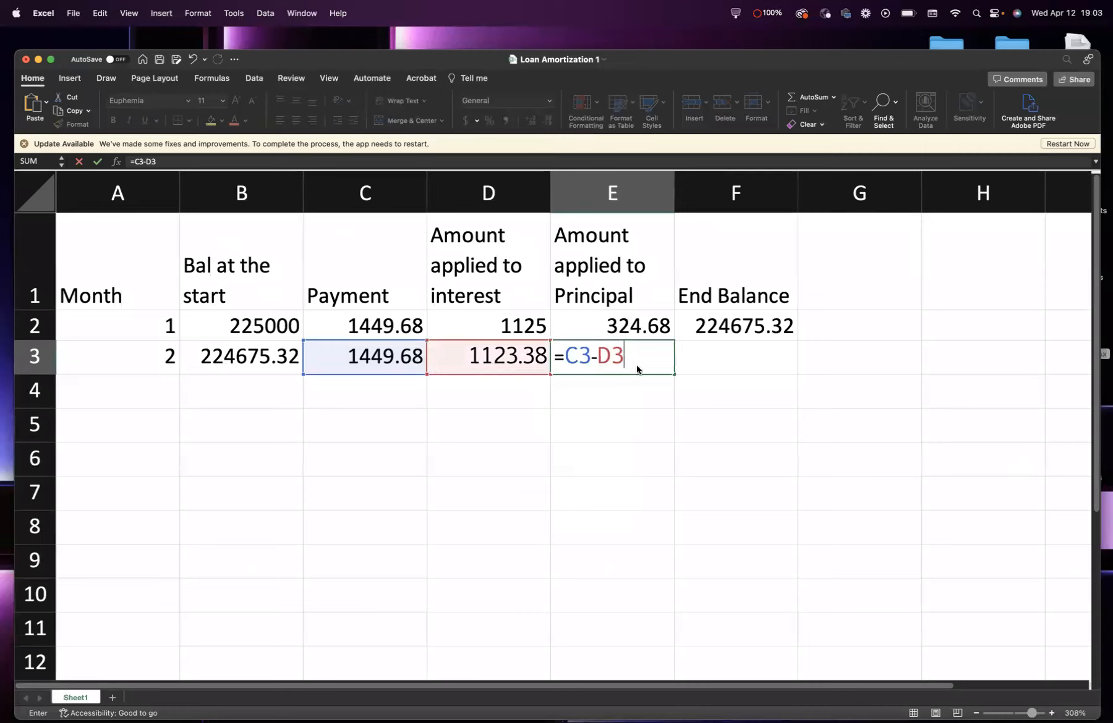
key(Return)
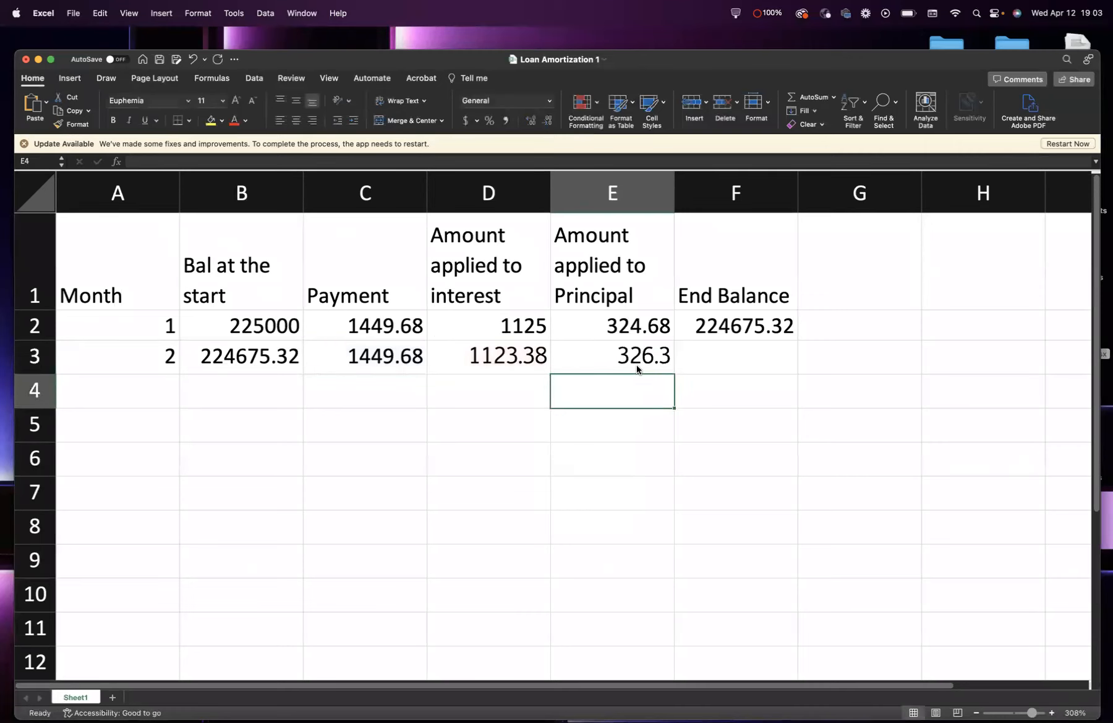
- Enter the formula =B3=E3 in cell F3 for month 2's end balance, after checking the starting balance and principal cells it references
click(709, 354)
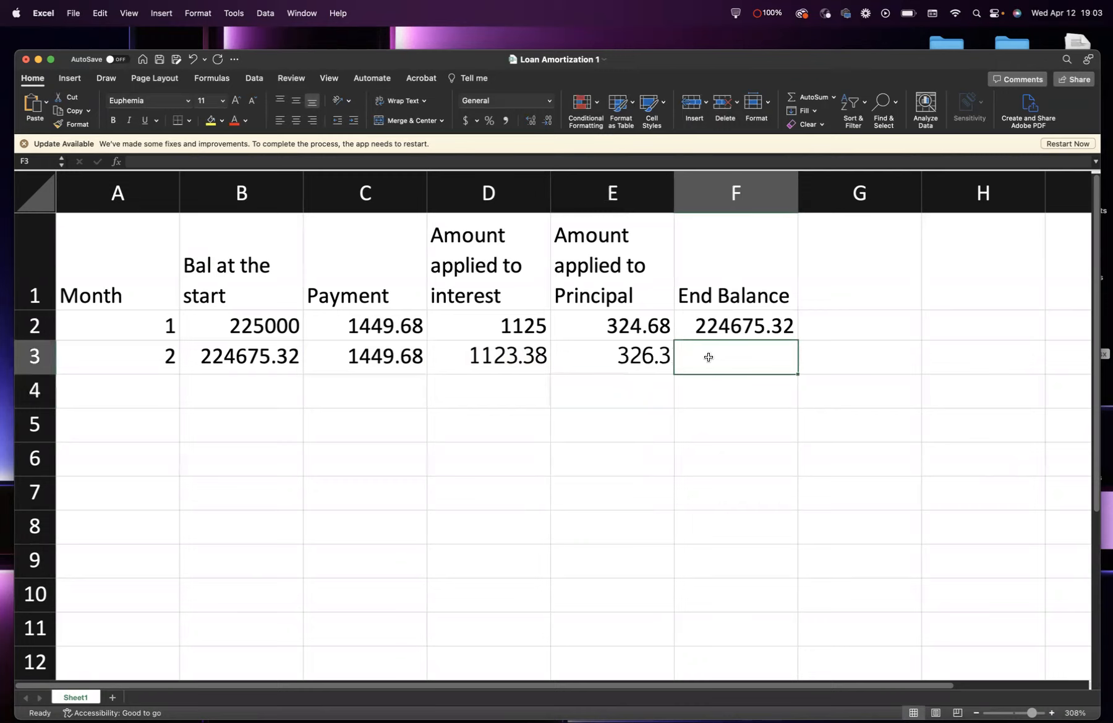
click(243, 357)
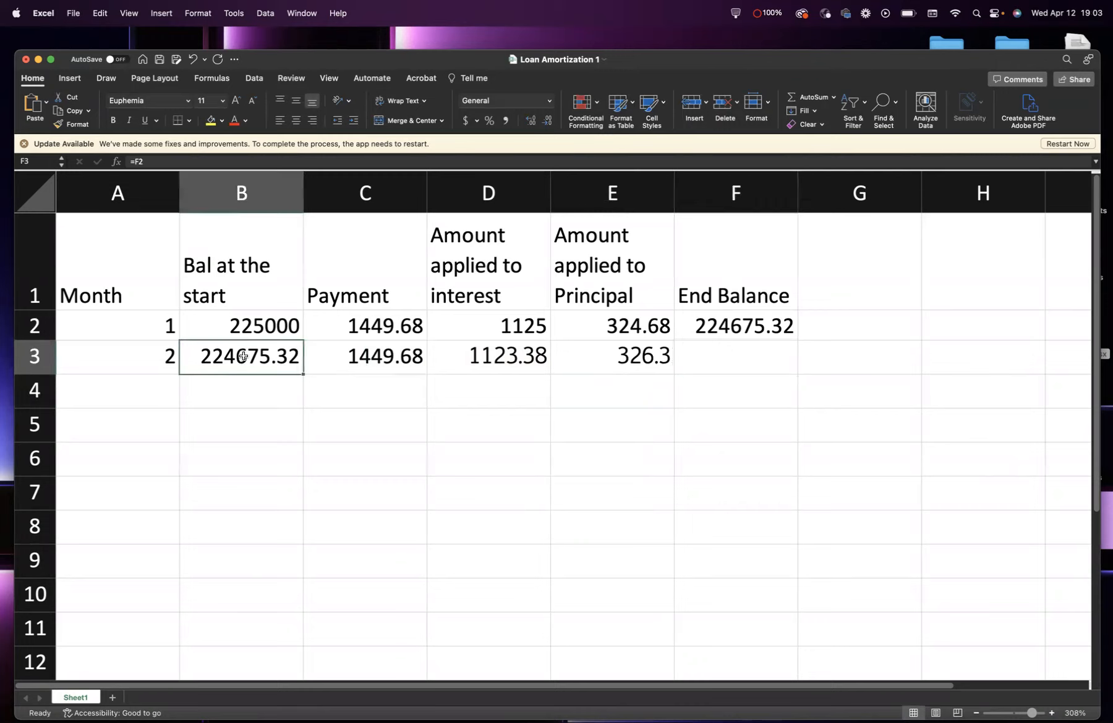
click(633, 358)
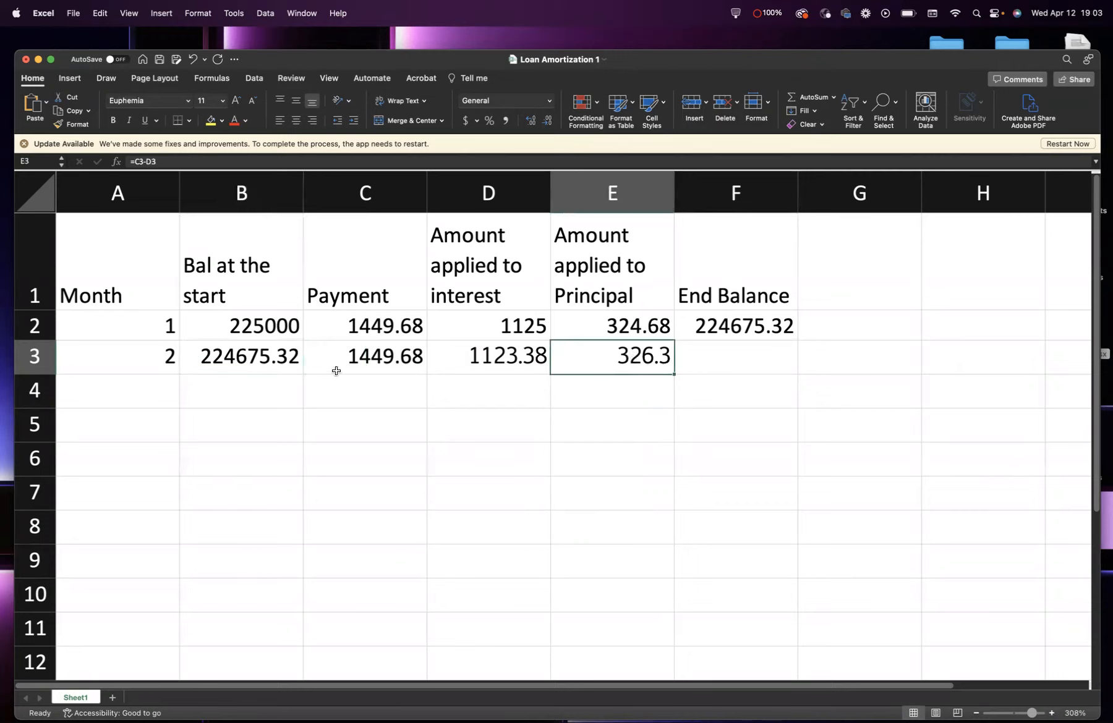
click(251, 357)
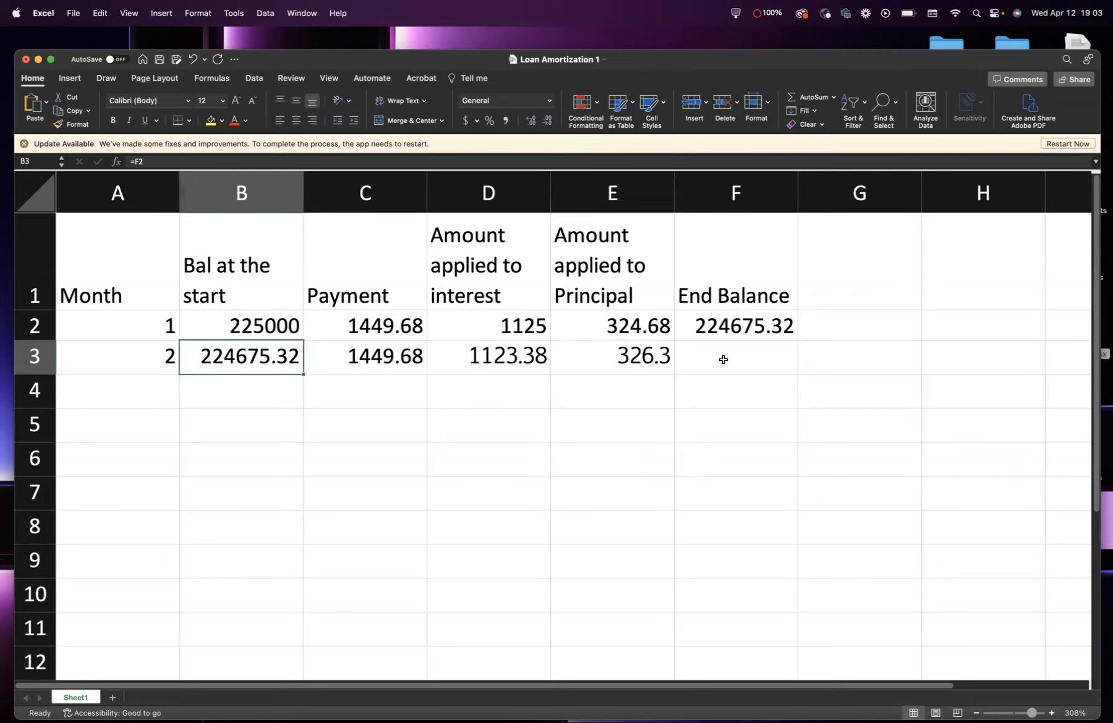
click(603, 360)
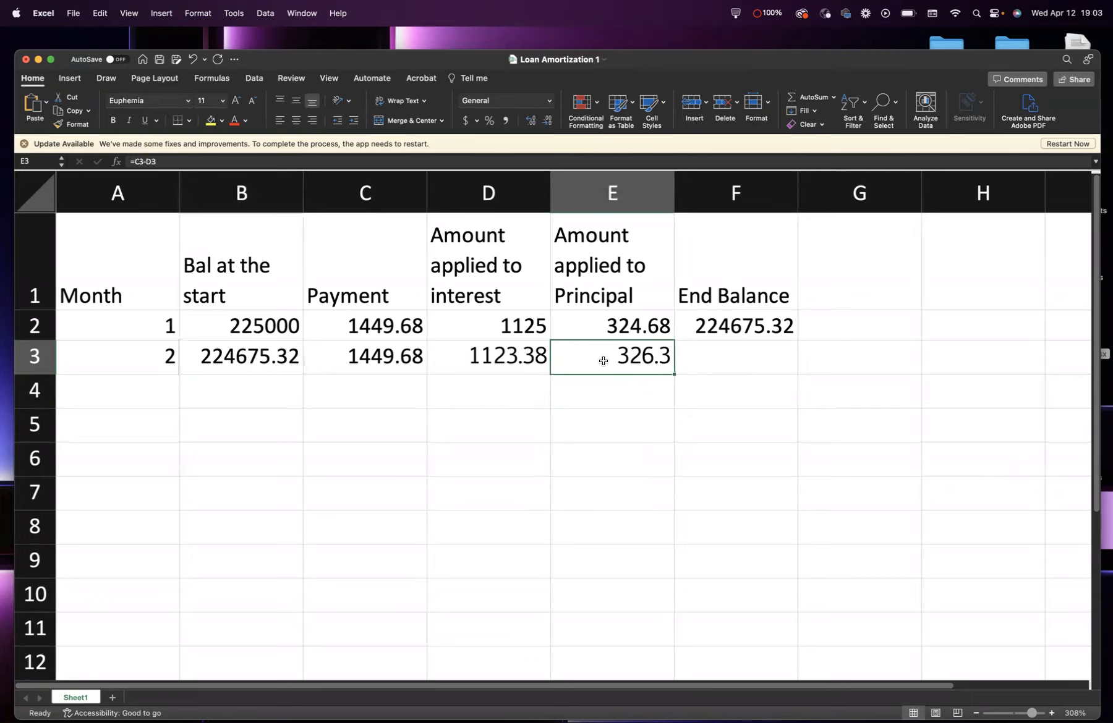
click(706, 359)
text(=B3)
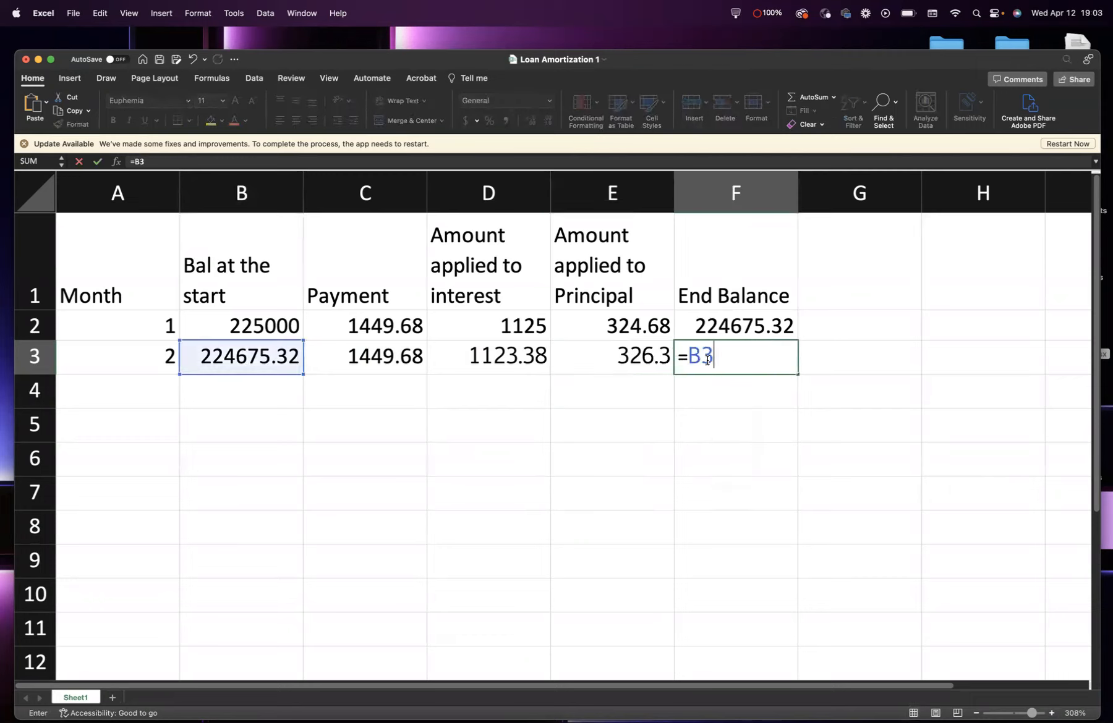
text(=E)
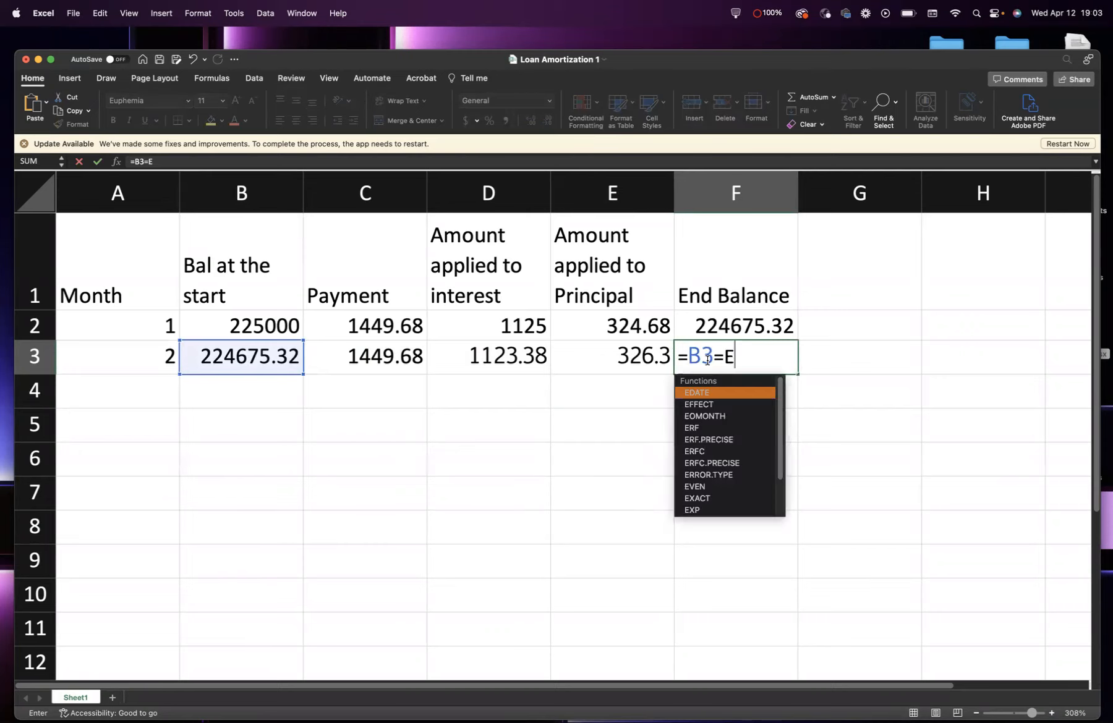
text(3)
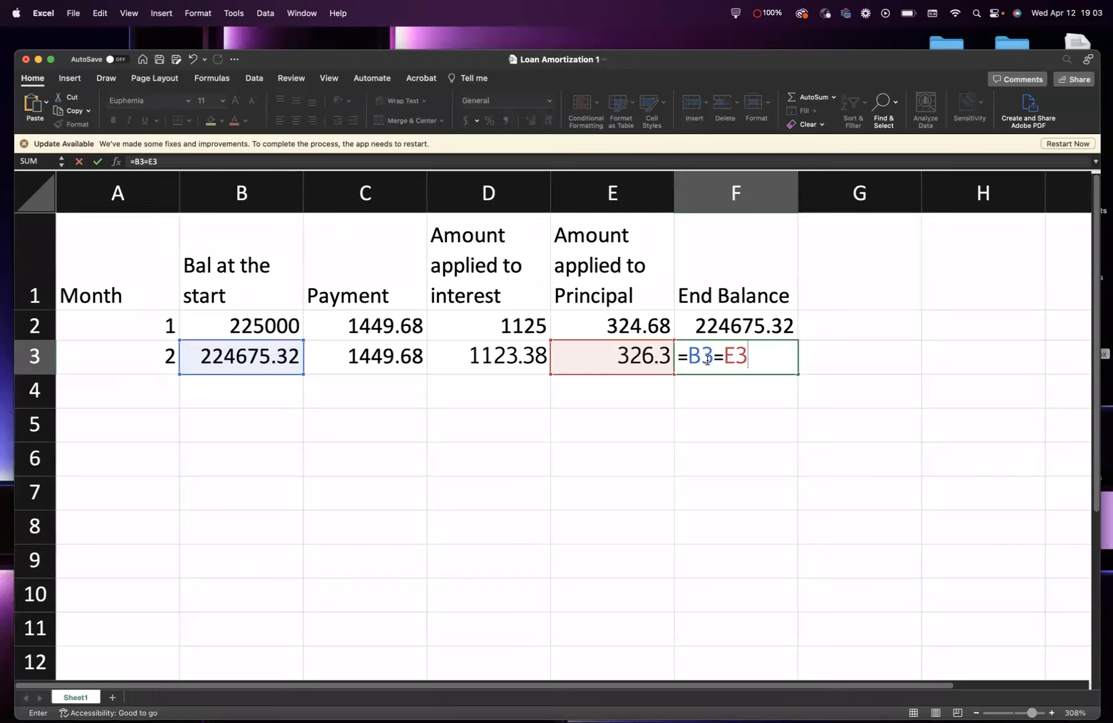
click(709, 362)
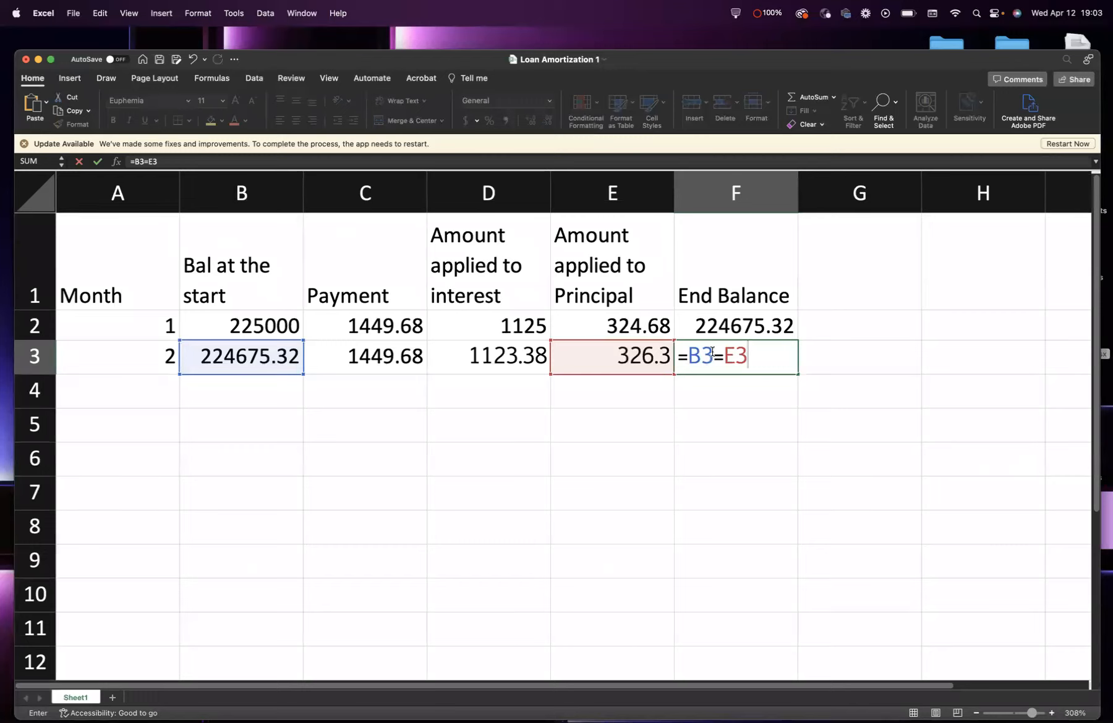
click(756, 352)
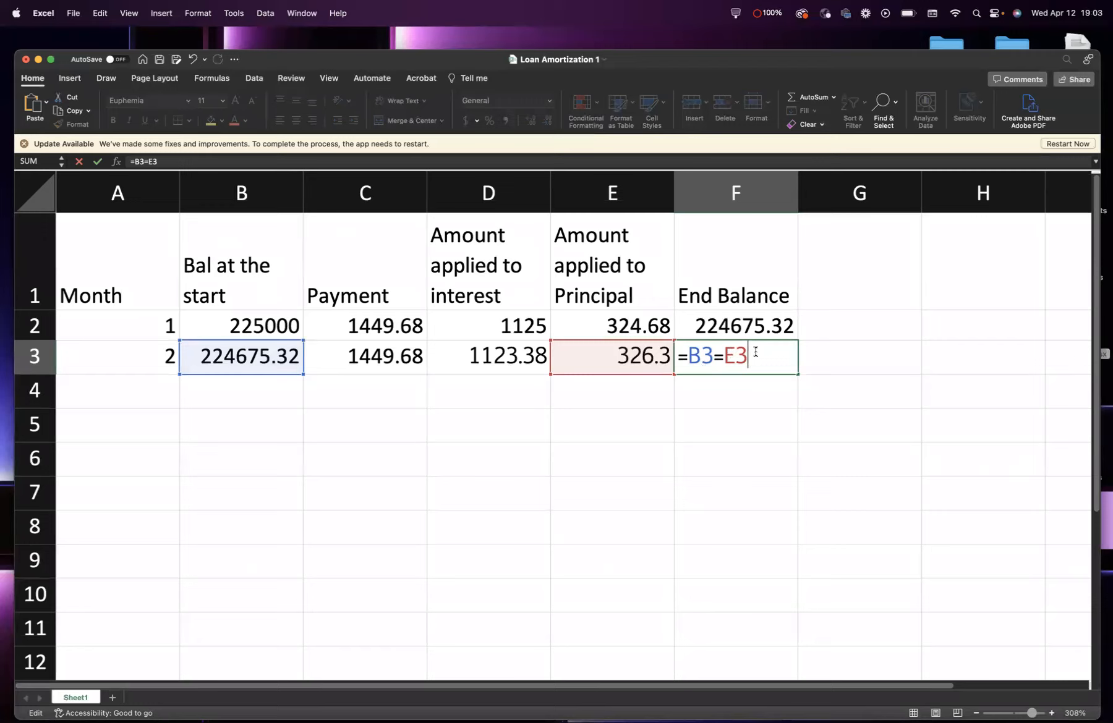
key(Return)
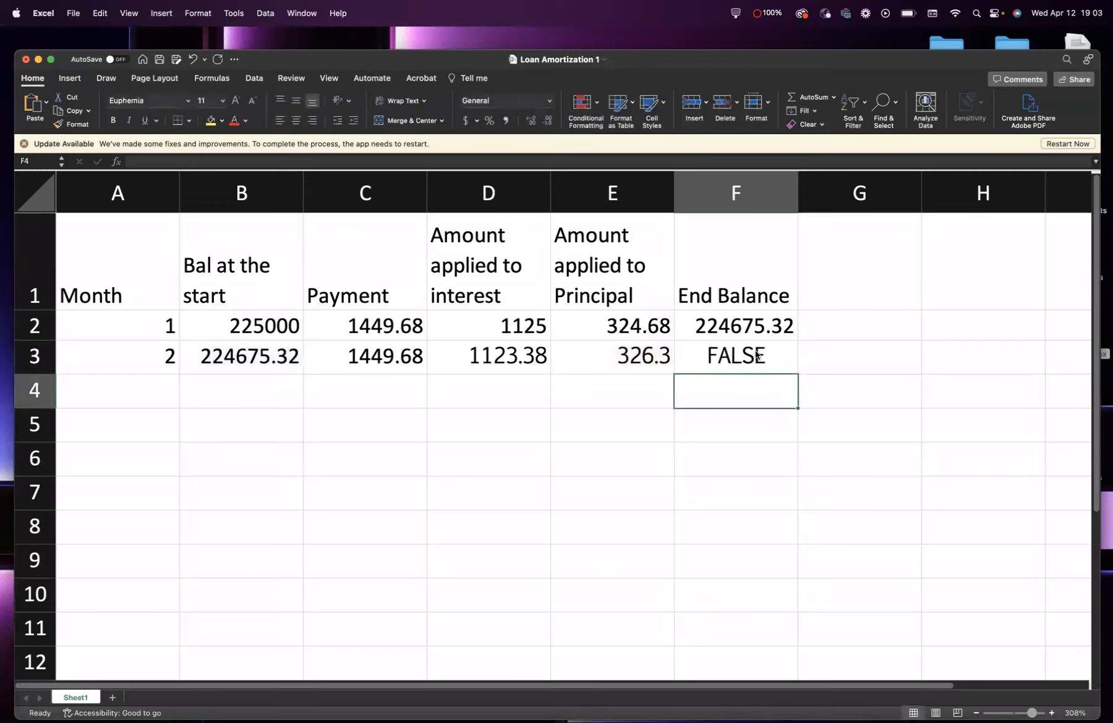
- Correct month 2's end balance formula in F3 to =B3-E3
click(727, 351)
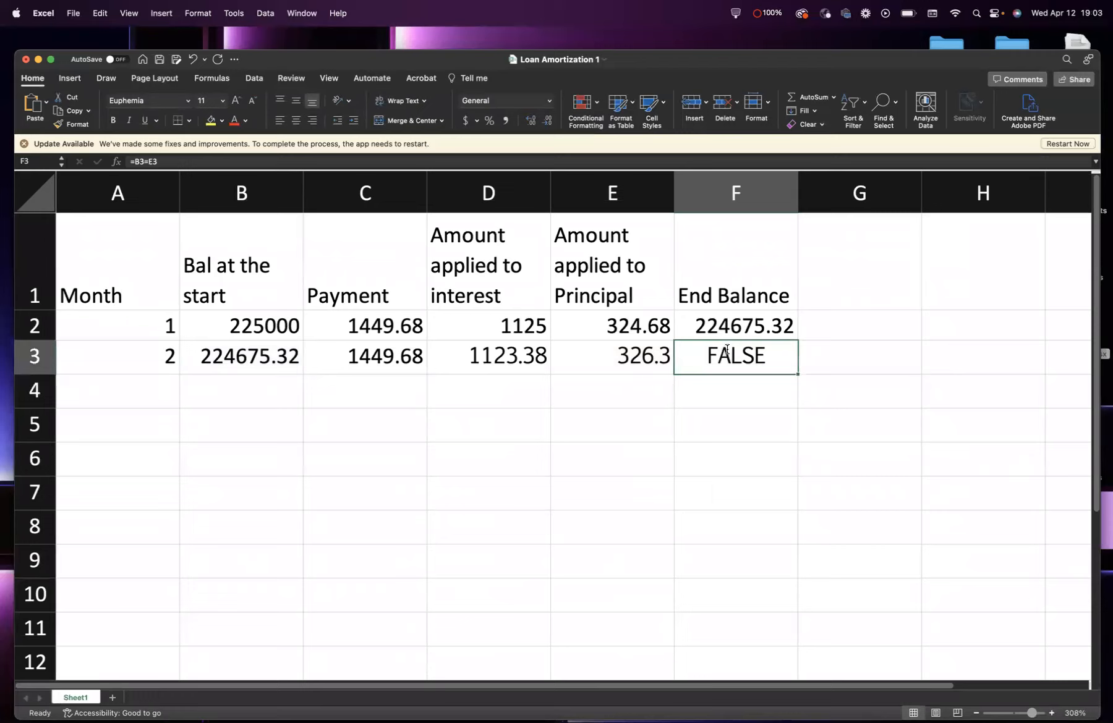
double_click(727, 352)
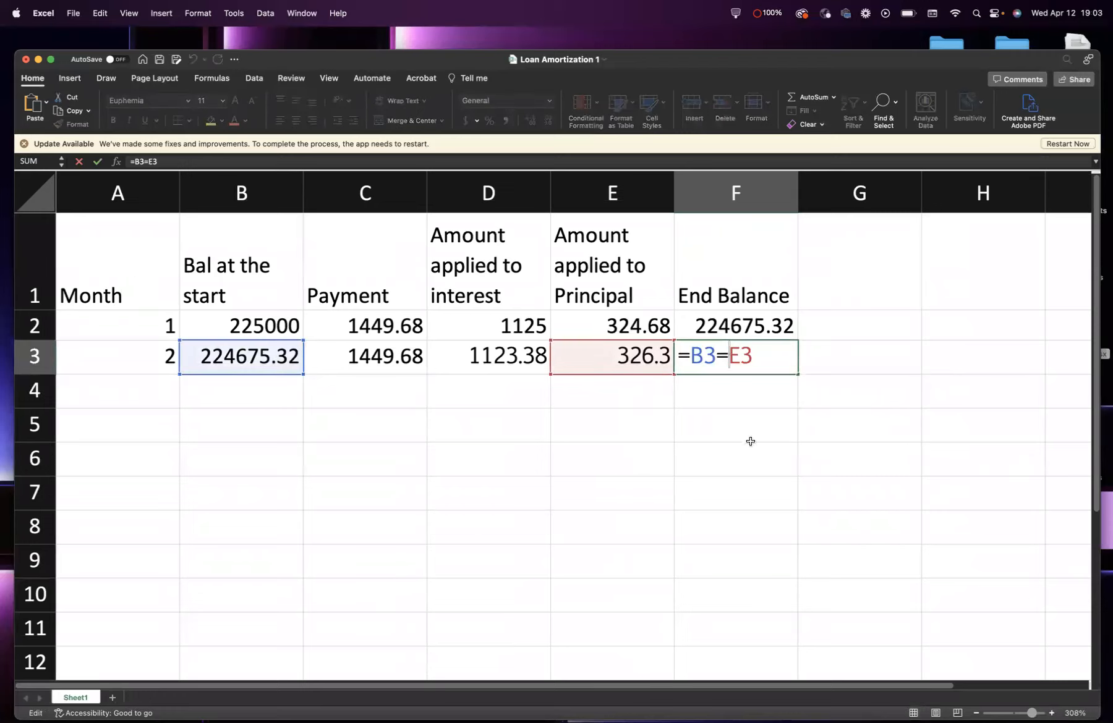
key(BackSpace)
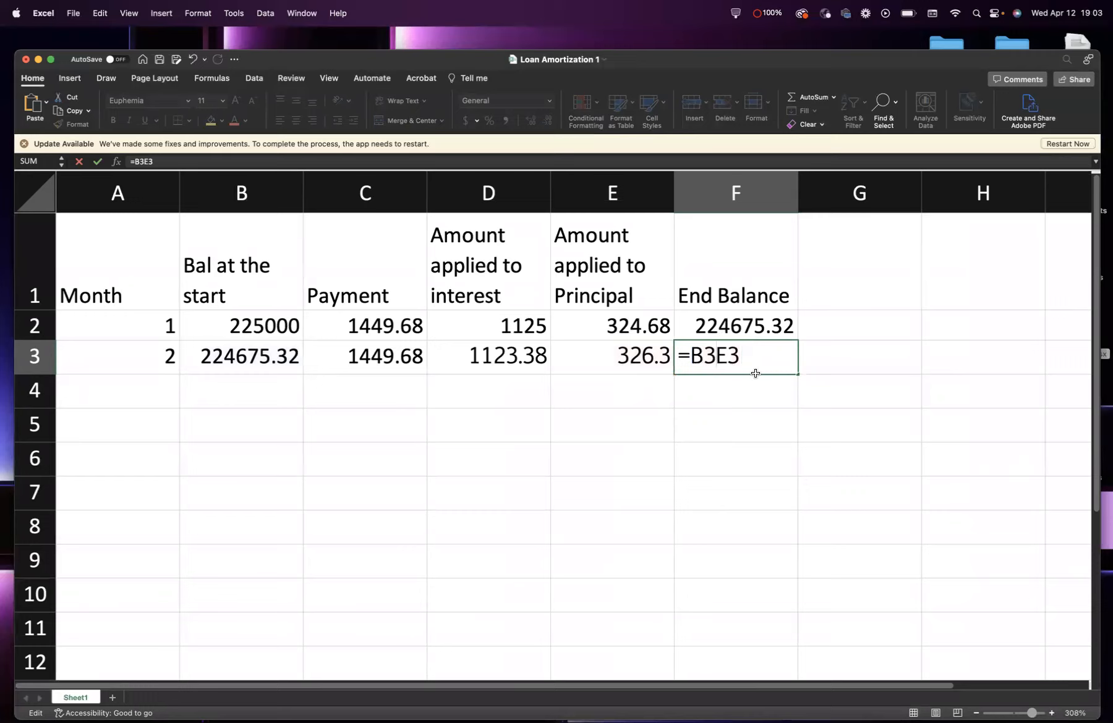
text(-)
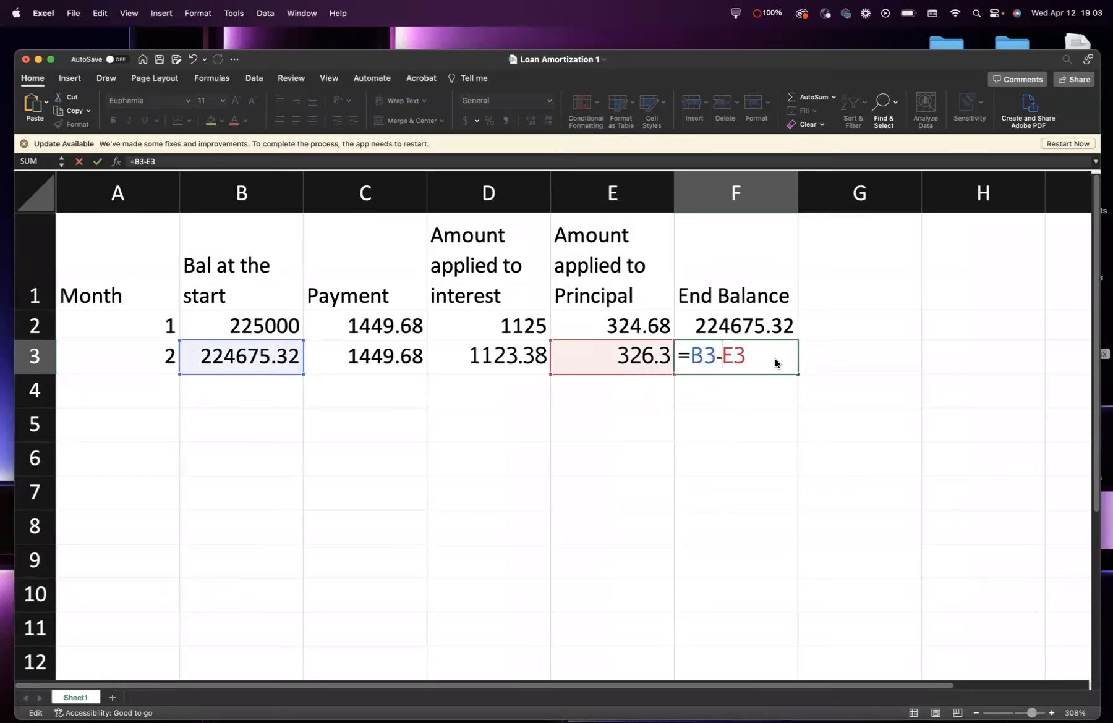
key(Return)
click(545, 396)
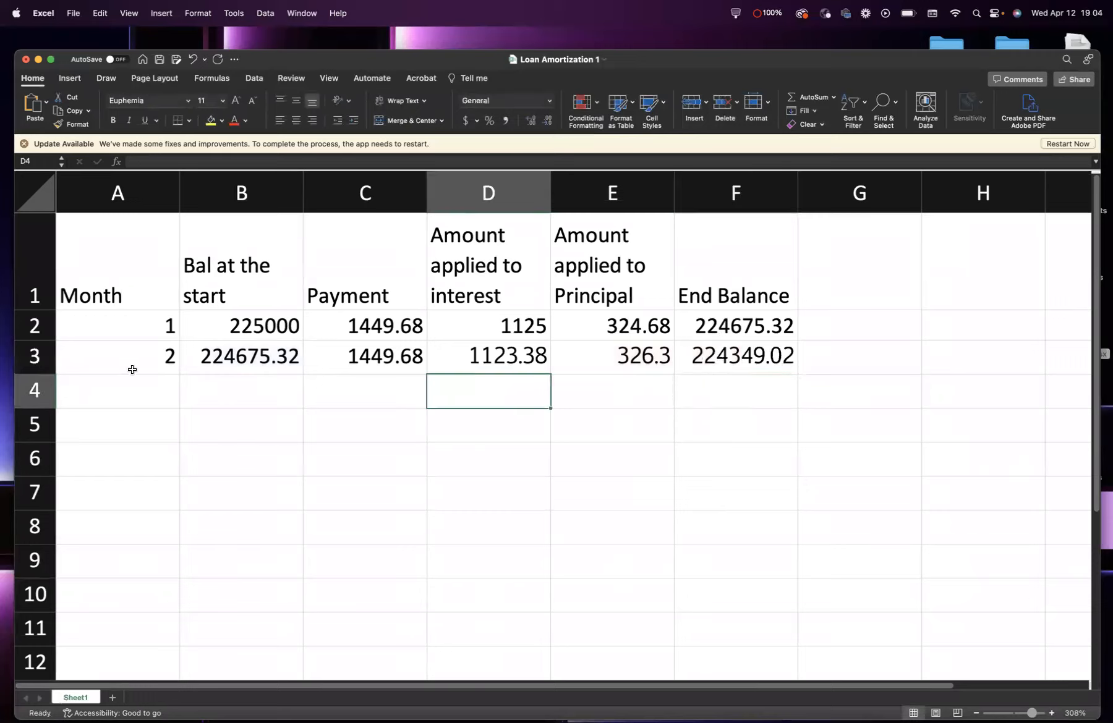
- Fill the month 2 formulas in A3:F3 down through row 301 to extend the schedule to month 300
click(116, 361)
key(shift+Right)
key(shift+Right)
key(shift+Right)
key(shift+Right)
key(shift+Right)
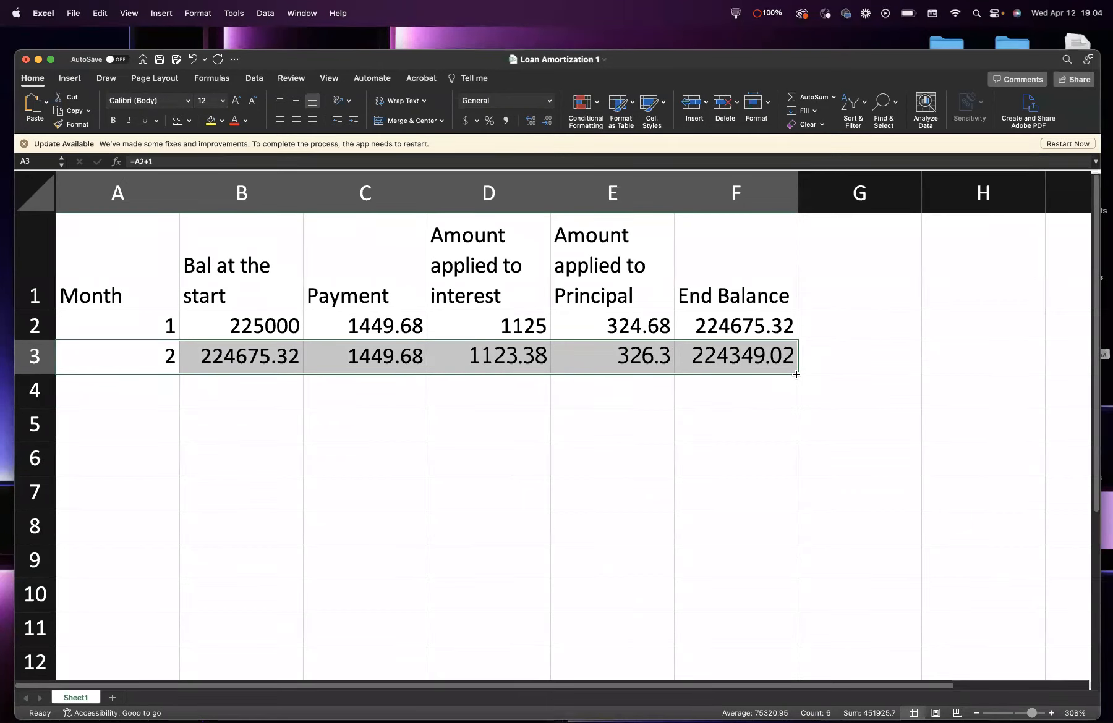
click(31, 280)
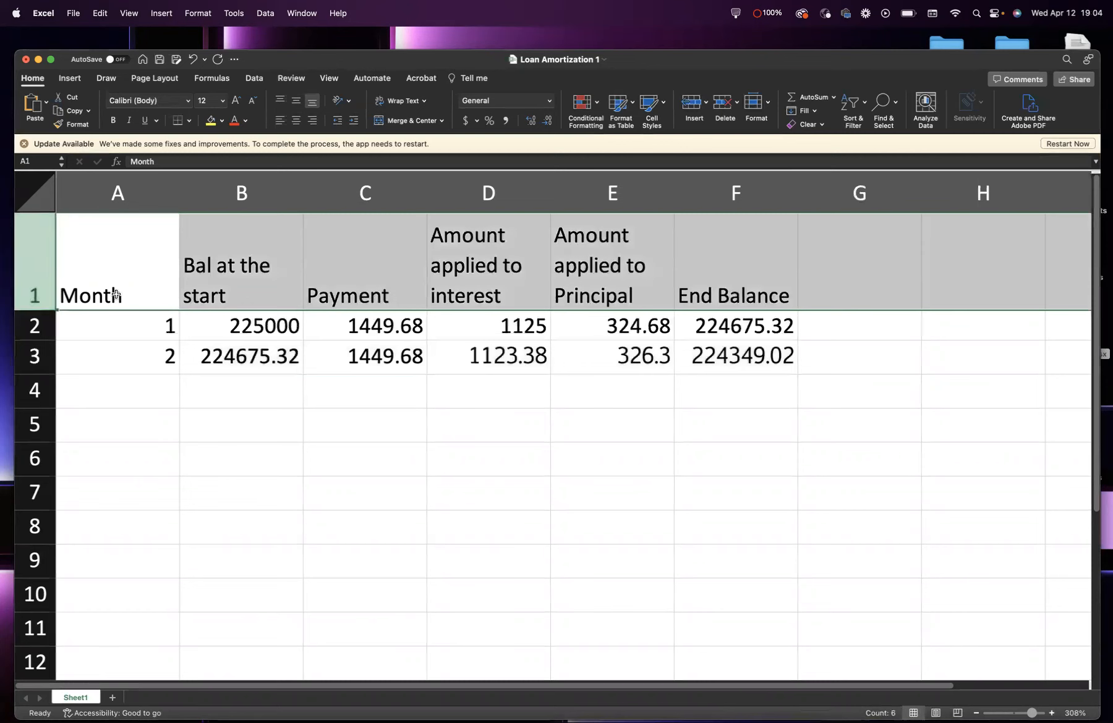
click(423, 379)
drag(136, 348, 537, 297)
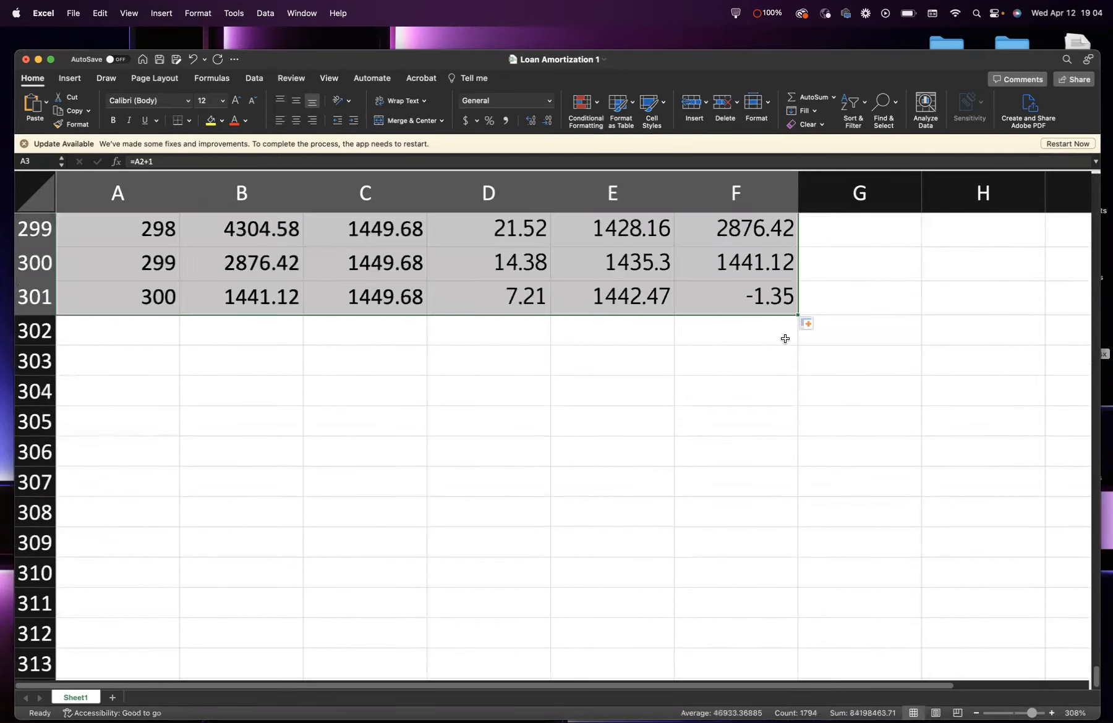
- Examine the filled schedule's closing months and check the final end balance in F301
scroll(716, 362, up, 10)
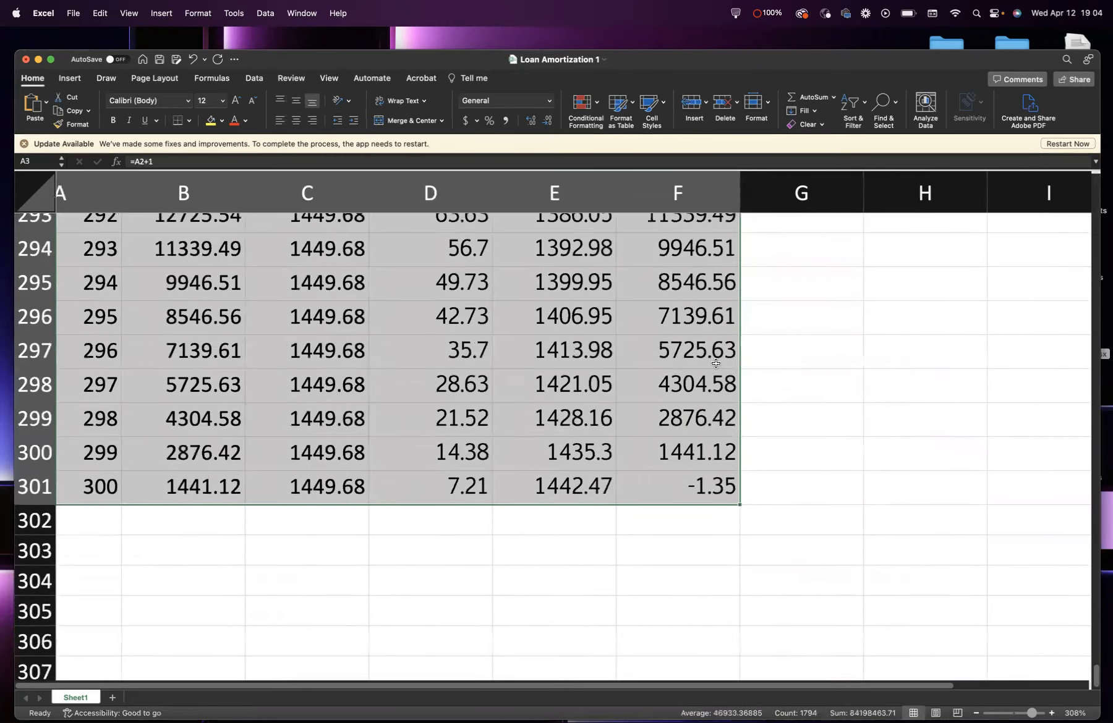
scroll(725, 365, up, 20)
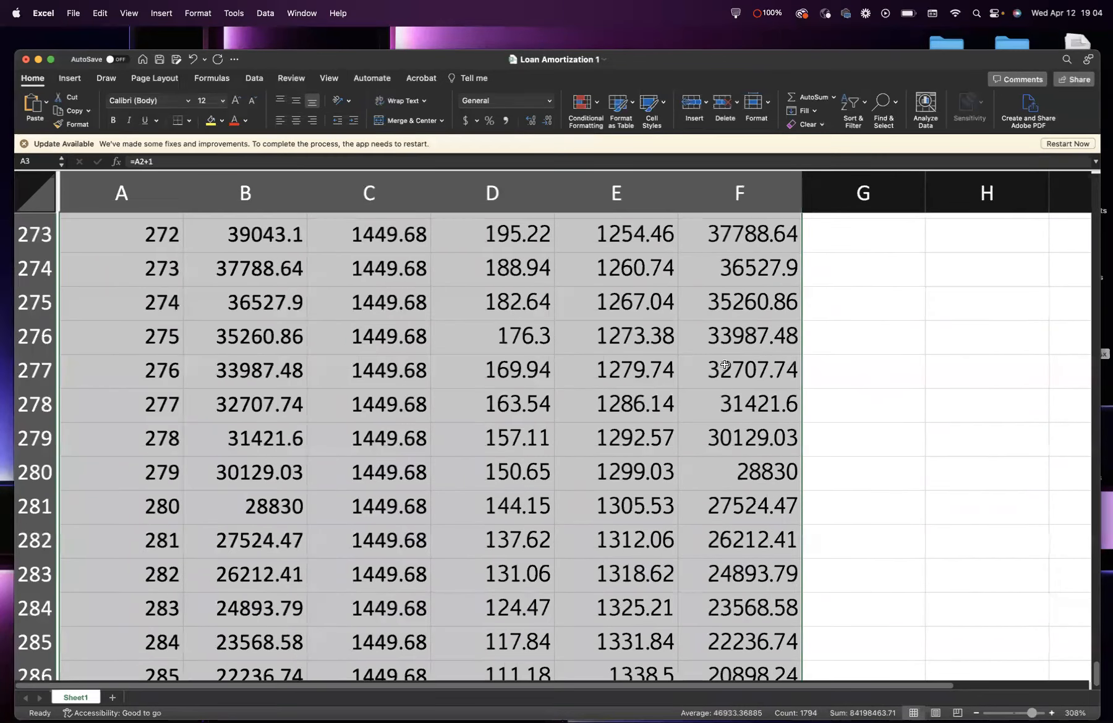
scroll(723, 365, down, 10)
scroll(724, 365, down, 20)
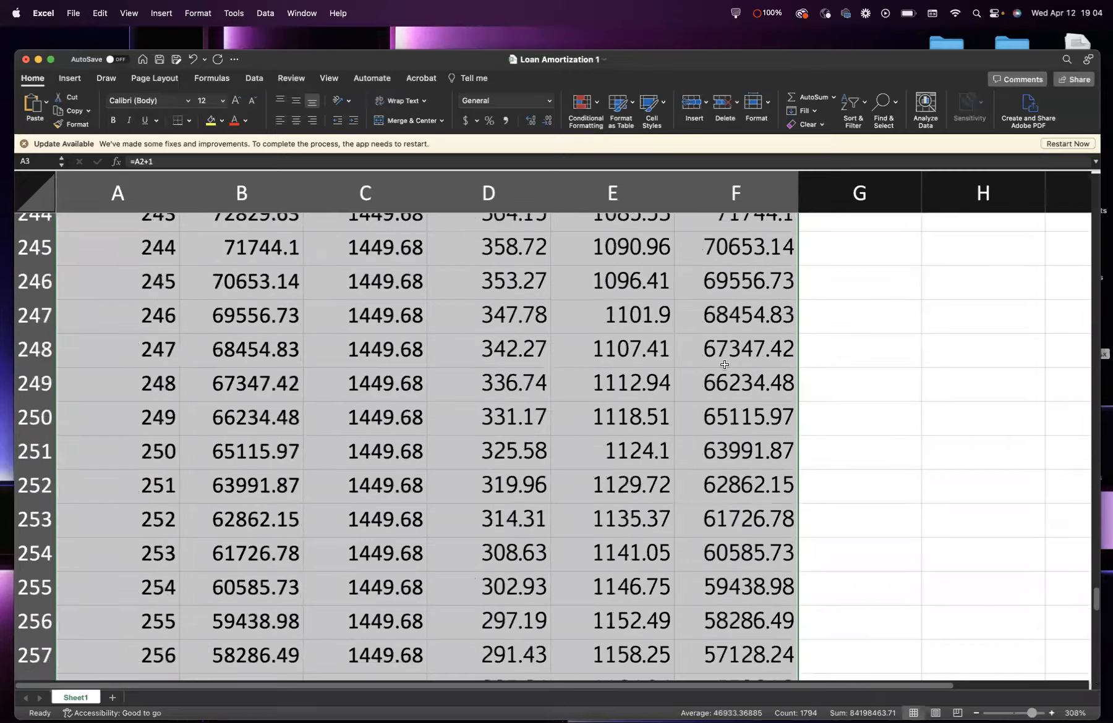
scroll(724, 365, right, 1)
scroll(725, 365, up, 2)
scroll(725, 364, up, 3)
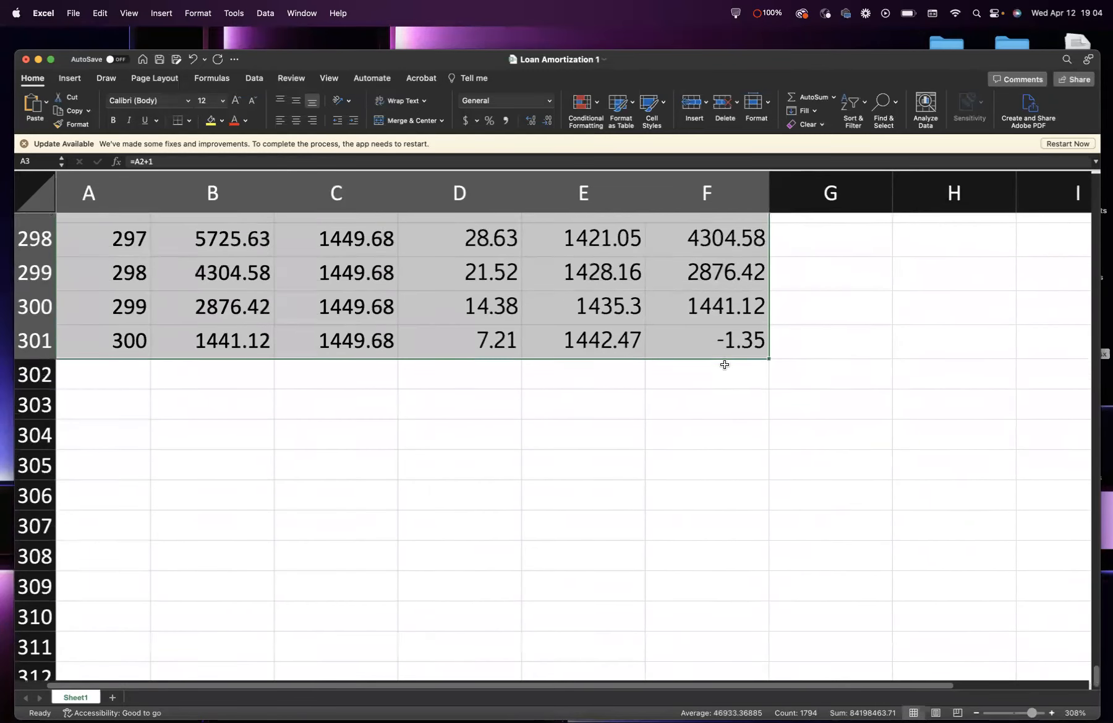
click(773, 364)
click(736, 363)
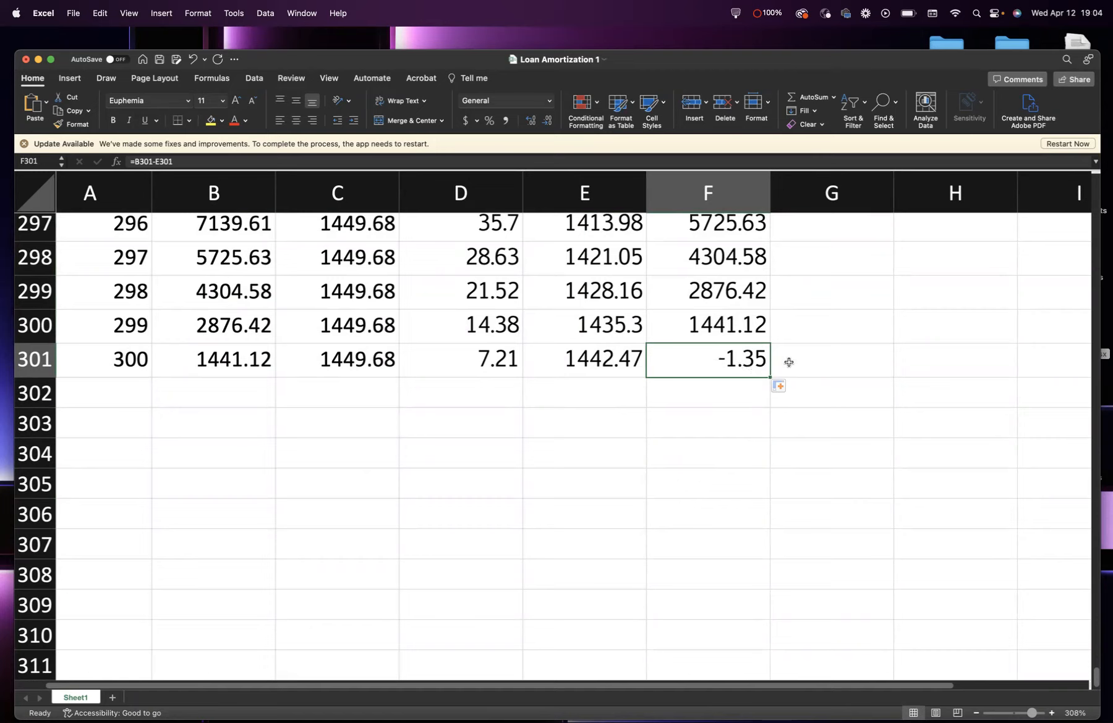
- Replace month 300's payment in C301 with 1448.33 and check the end balance in F301
click(360, 363)
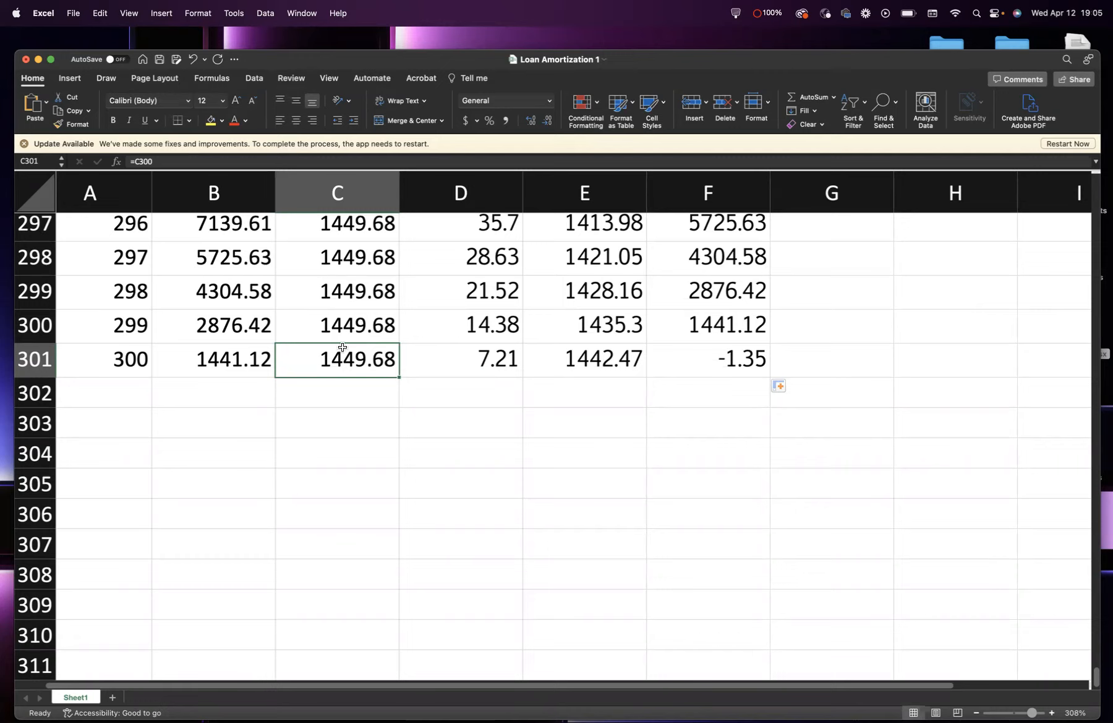
key(Delete)
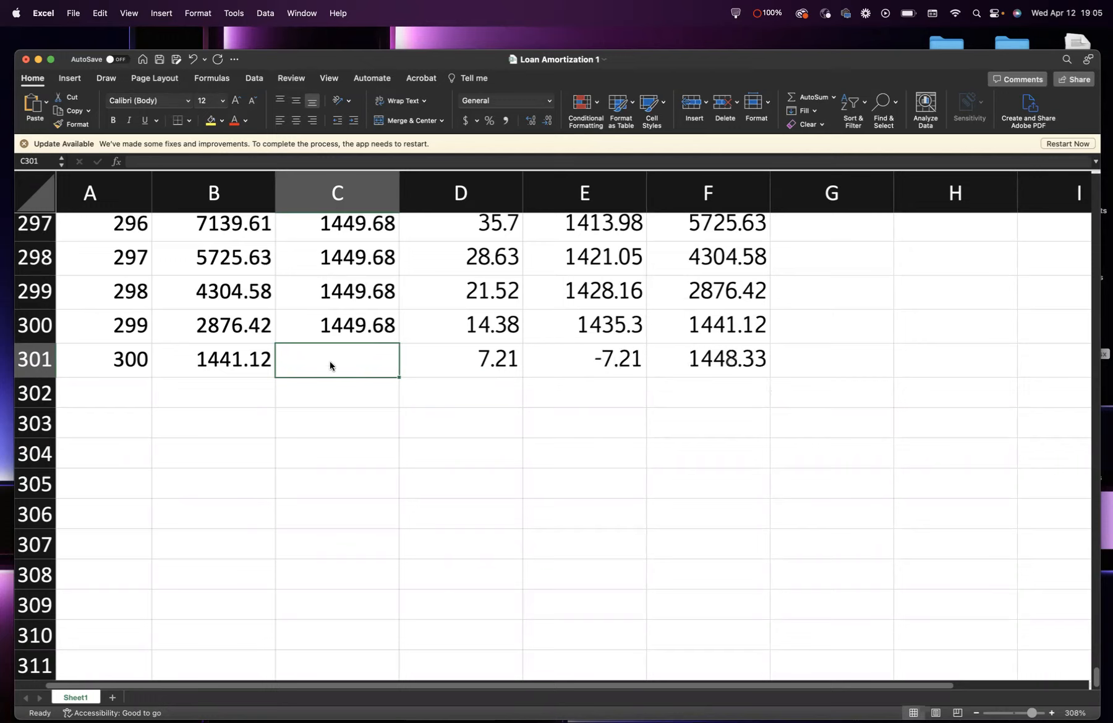
text(1)
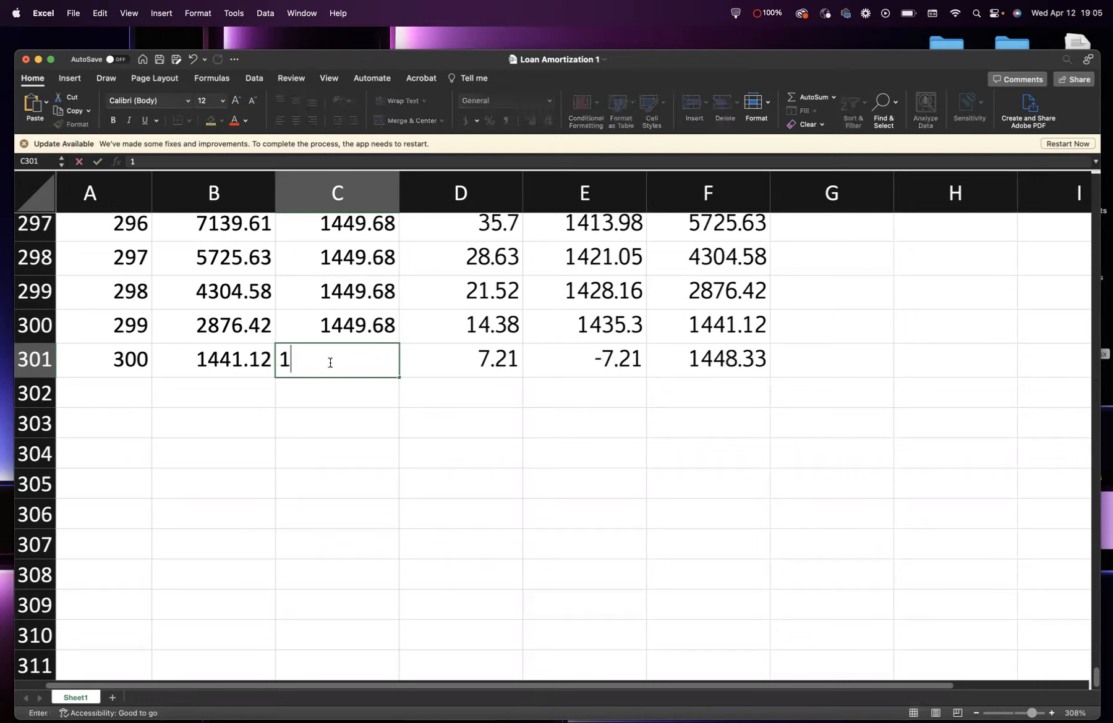
text(448.33)
key(Return)
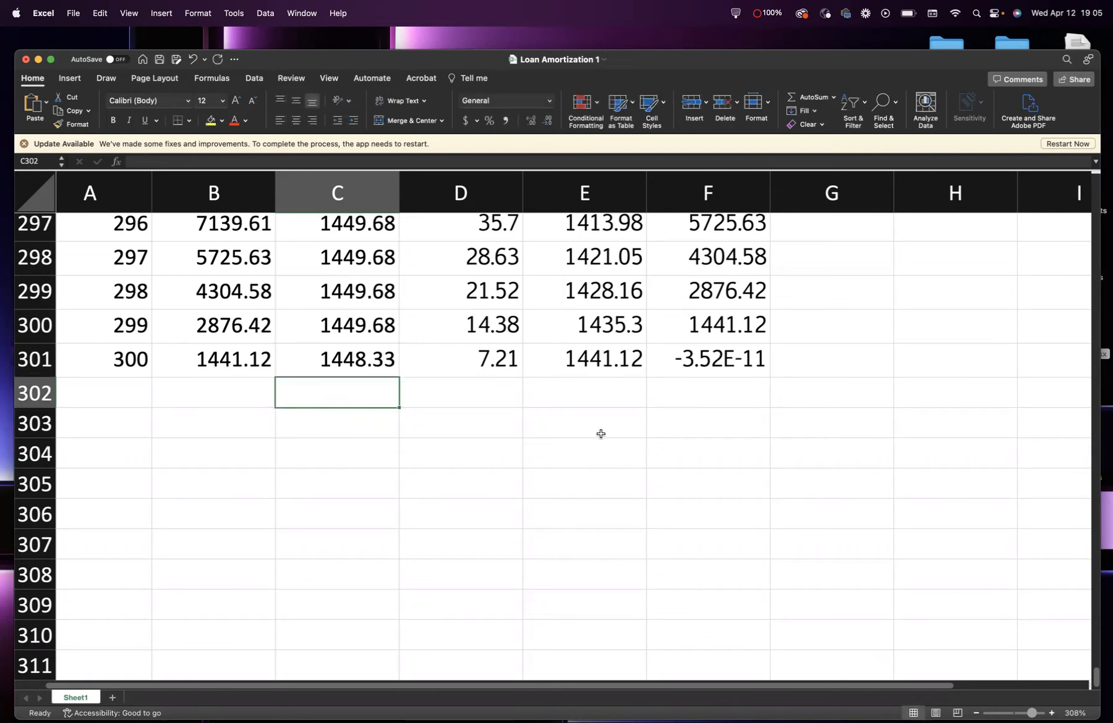
click(733, 369)
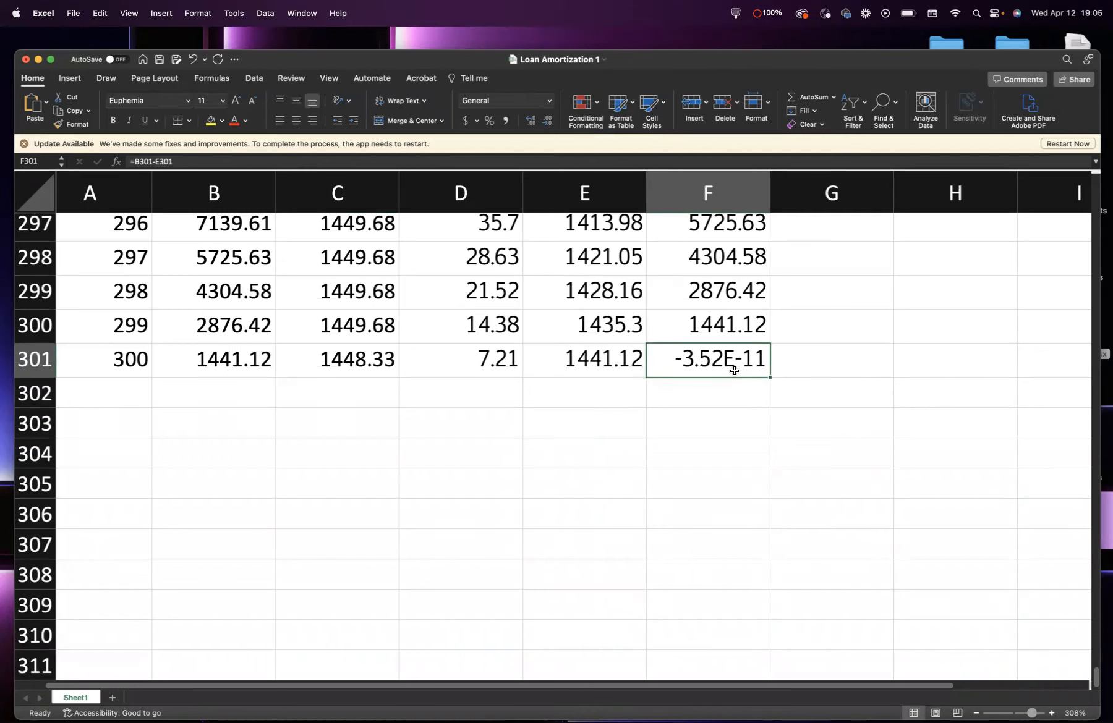
click(693, 404)
- Look back over the completed amortization schedule's later months to review balances, interest and principal amounts
scroll(643, 396, up, 10)
scroll(646, 401, up, 15)
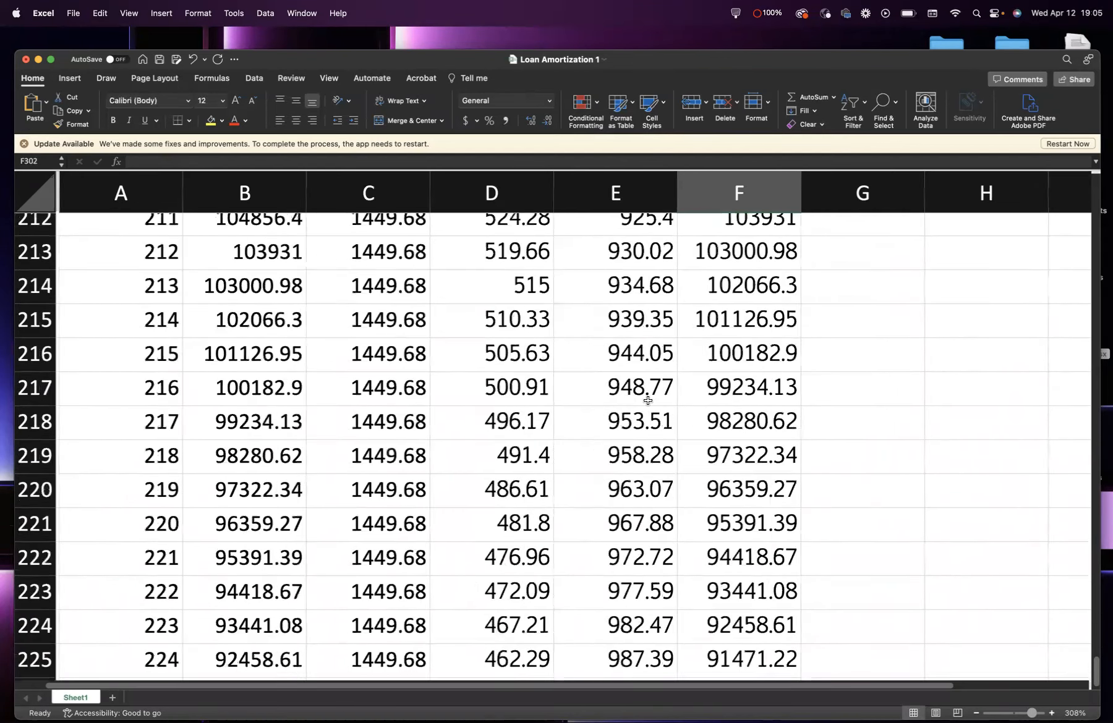
scroll(648, 401, down, 20)
scroll(649, 400, down, 15)
scroll(648, 401, up, 20)
scroll(634, 474, right, 5)
scroll(633, 476, up, 2)
scroll(646, 475, left, 6)
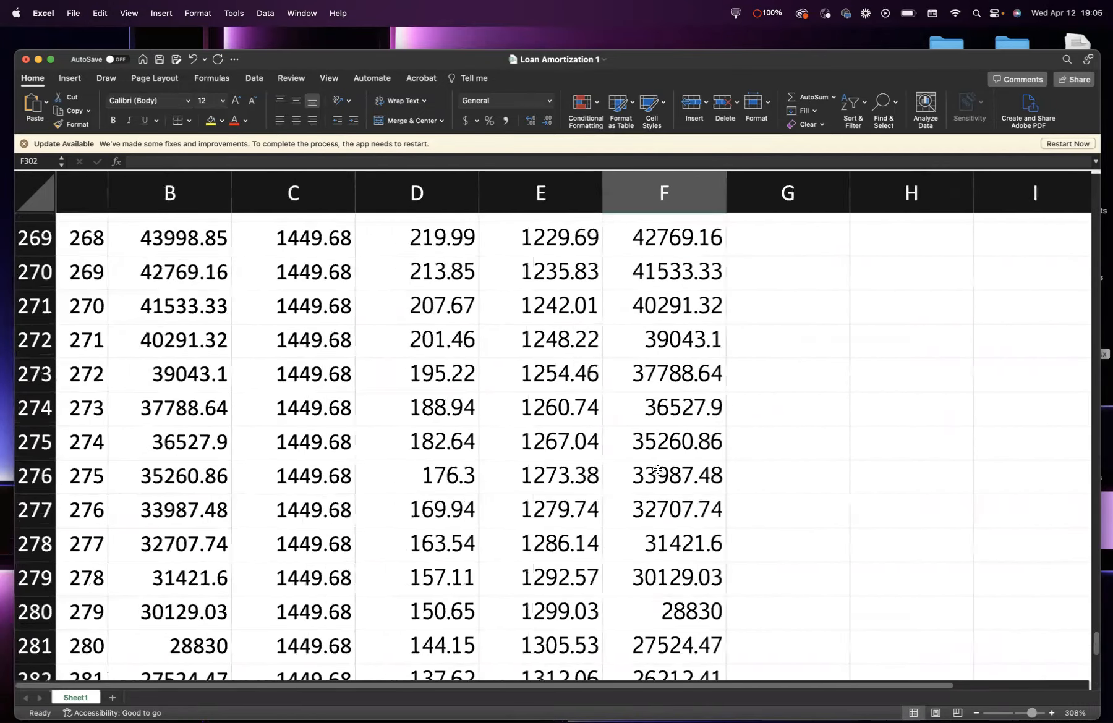